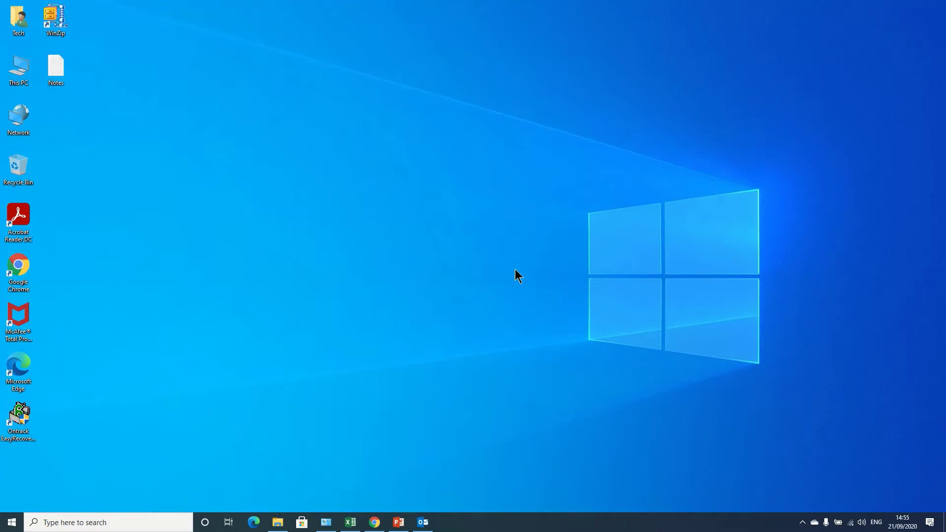
Enable IMAP access under Gmail's Forwarding and POP/IMAP settings, save it, and return to Outlook
{"action": "left_click", "coordinate": [375, 522]}
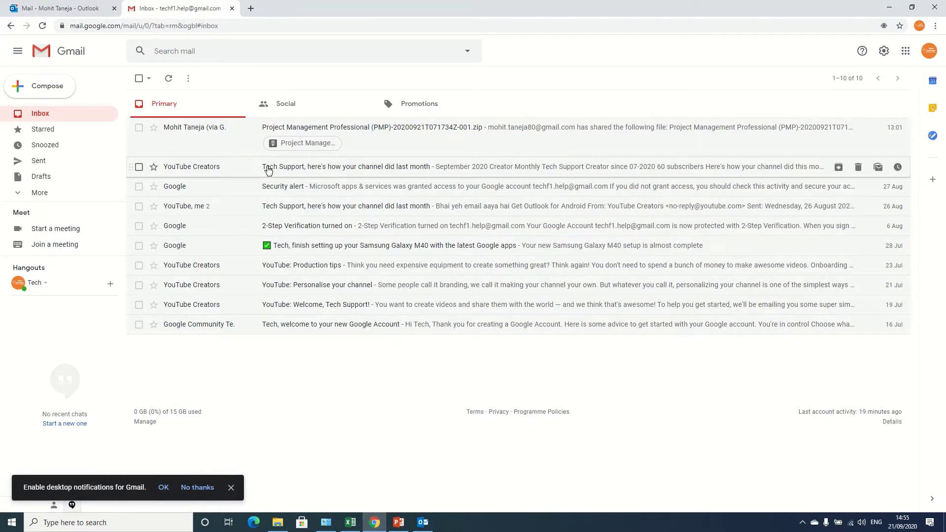
{"action": "left_click", "coordinate": [885, 52]}
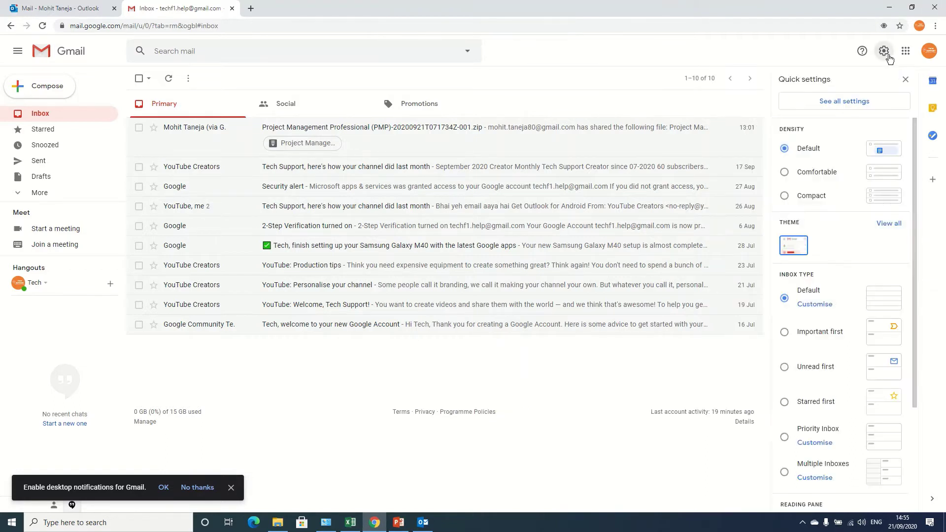
{"action": "left_click", "coordinate": [835, 108]}
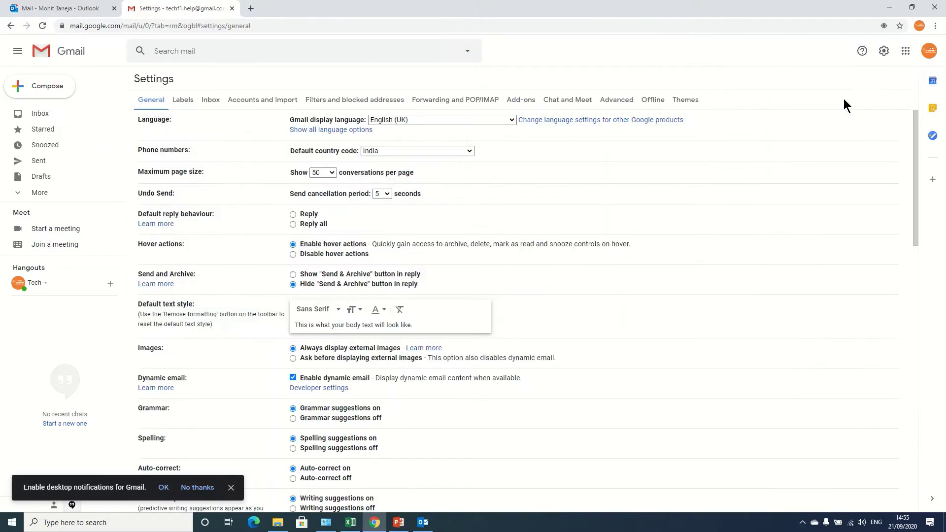
{"action": "left_click", "coordinate": [468, 101]}
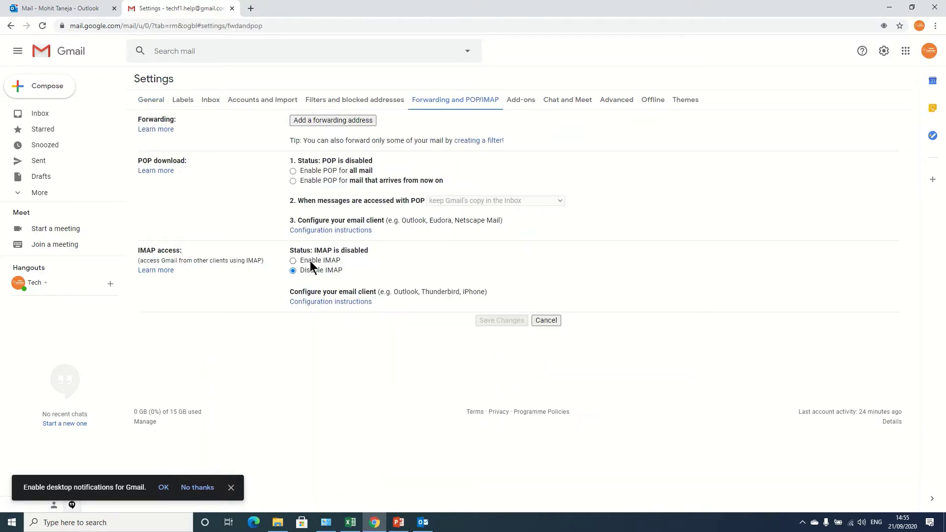
{"action": "left_click", "coordinate": [293, 261]}
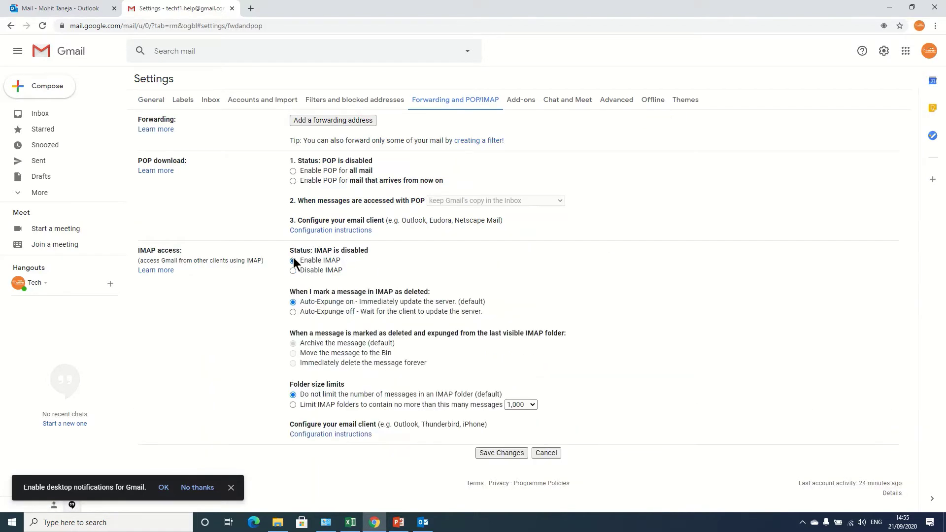
{"action": "left_click", "coordinate": [493, 454]}
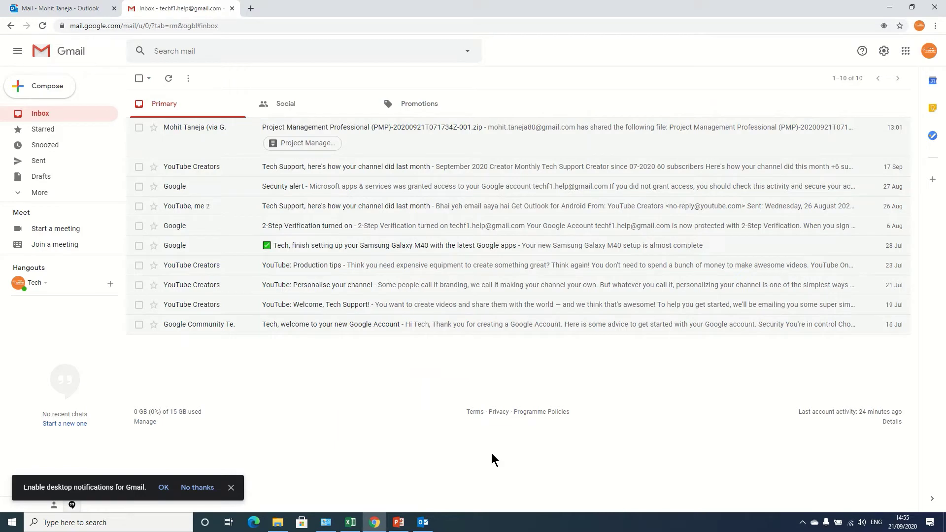
{"action": "left_click", "coordinate": [426, 525]}
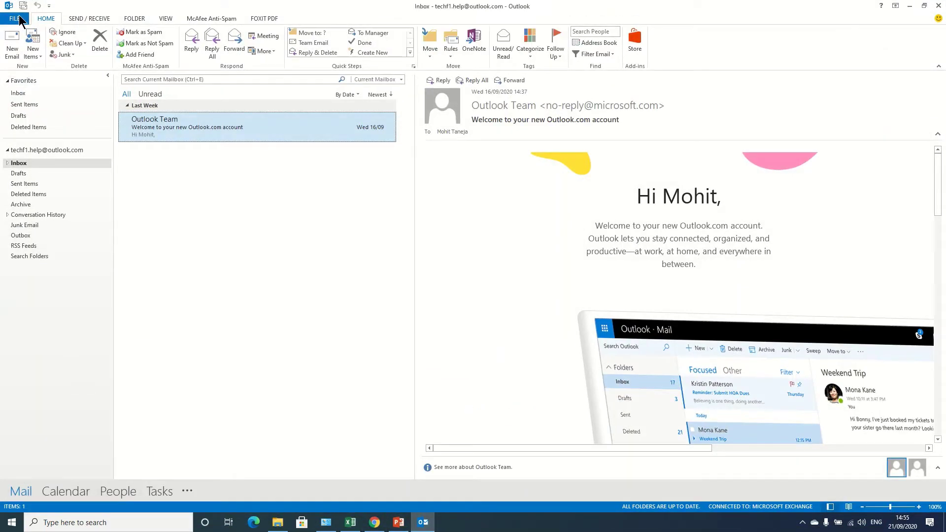
Start a manual POP or IMAP account setup from Outlook's File > Add Account wizard
{"action": "left_click", "coordinate": [19, 20]}
{"action": "left_click", "coordinate": [98, 88]}
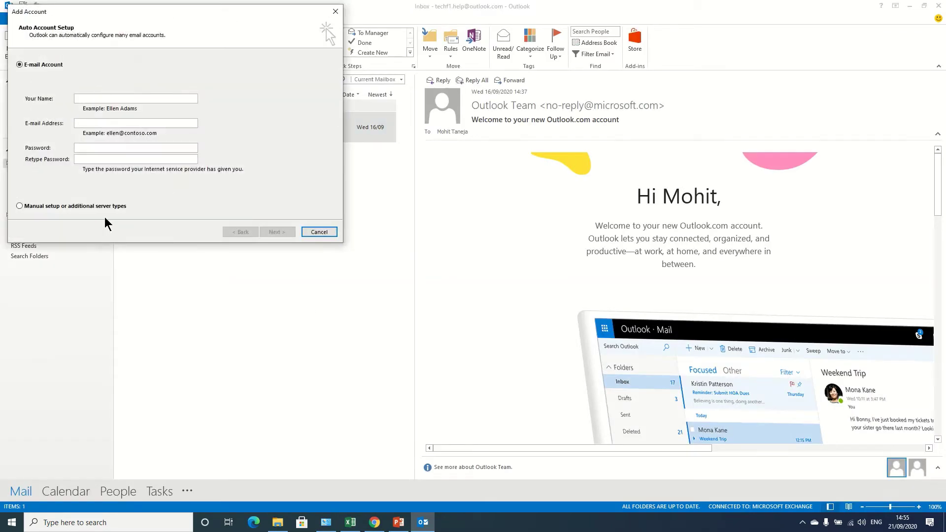
{"action": "left_click", "coordinate": [105, 209]}
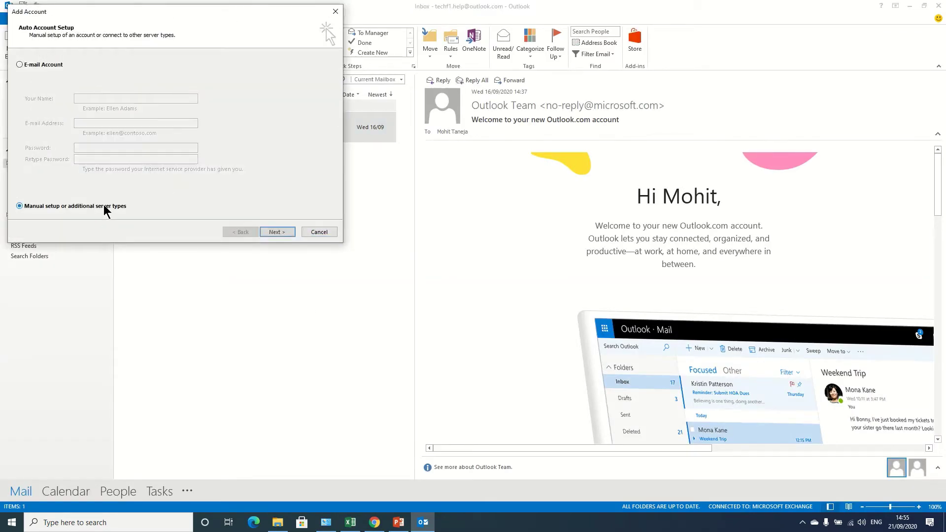
{"action": "left_click", "coordinate": [277, 235]}
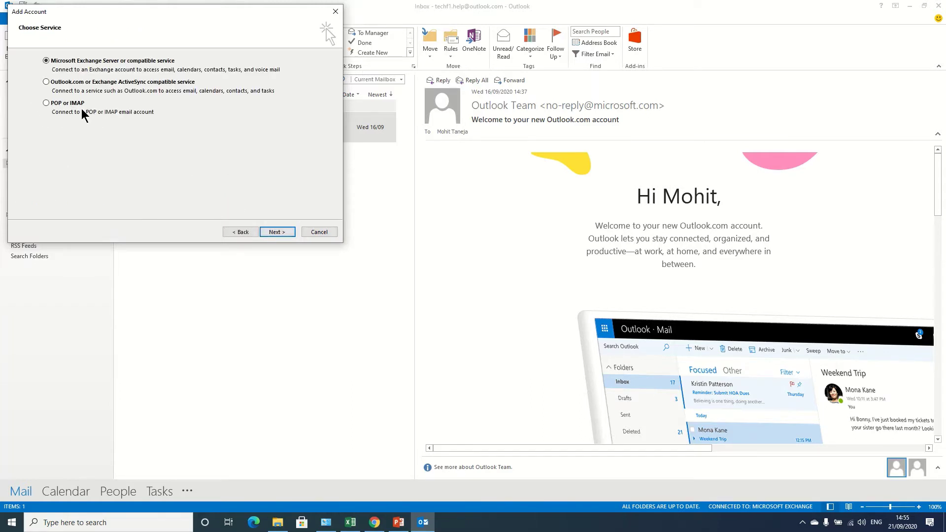
{"action": "left_click", "coordinate": [54, 107]}
{"action": "left_click", "coordinate": [286, 233]}
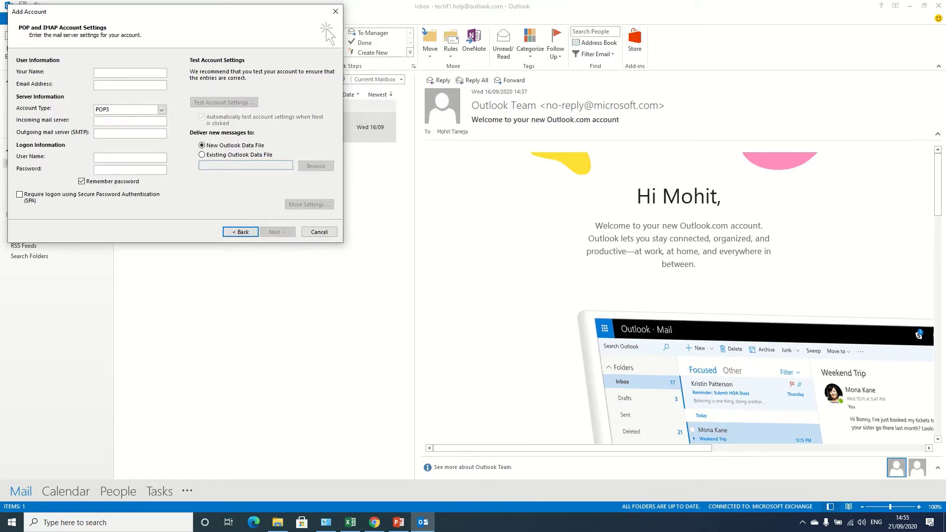
Enter name Tech Support and the Gmail address, choose IMAP, with servers imap.gmail.com and smtp.gmail.com
{"action": "type", "text": "Tech"}
{"action": "type", "text": " Suppor"}
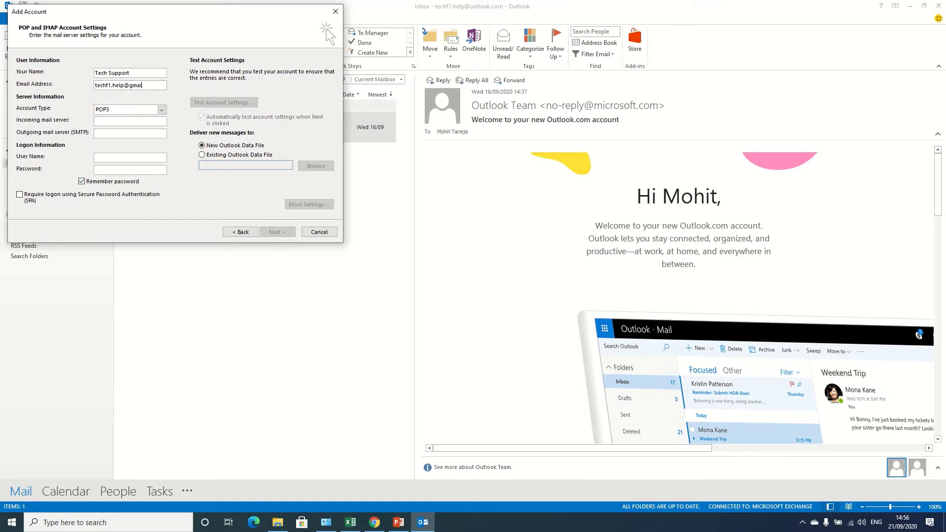
{"action": "left_click", "coordinate": [120, 111]}
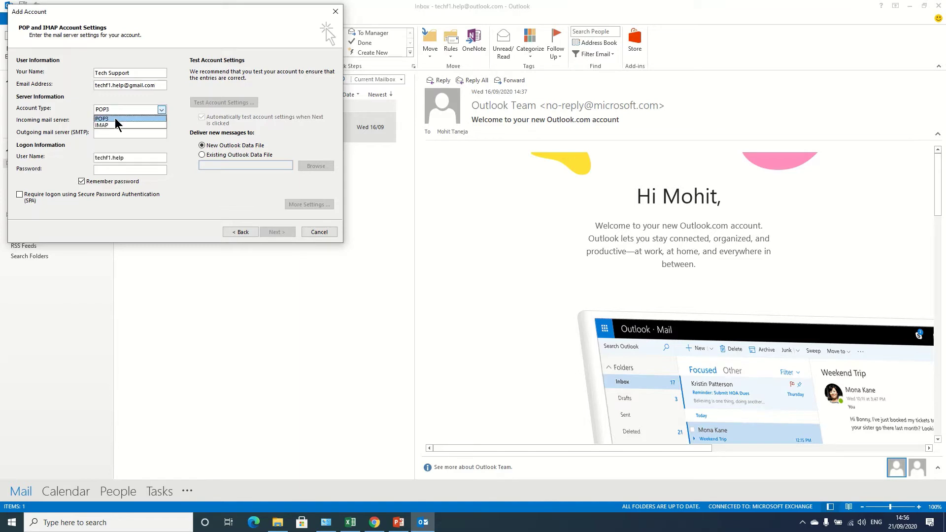
{"action": "left_click", "coordinate": [116, 125]}
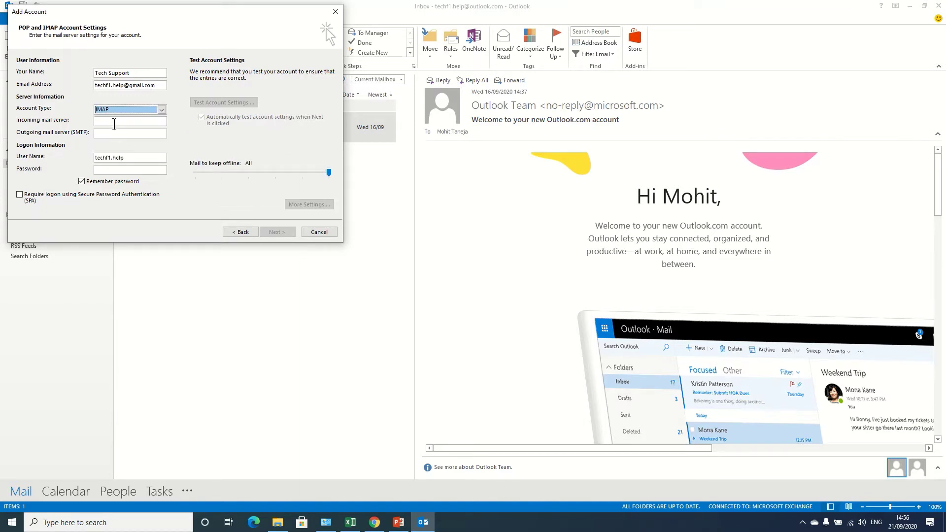
{"action": "left_click", "coordinate": [114, 121]}
{"action": "type", "text": "imap."}
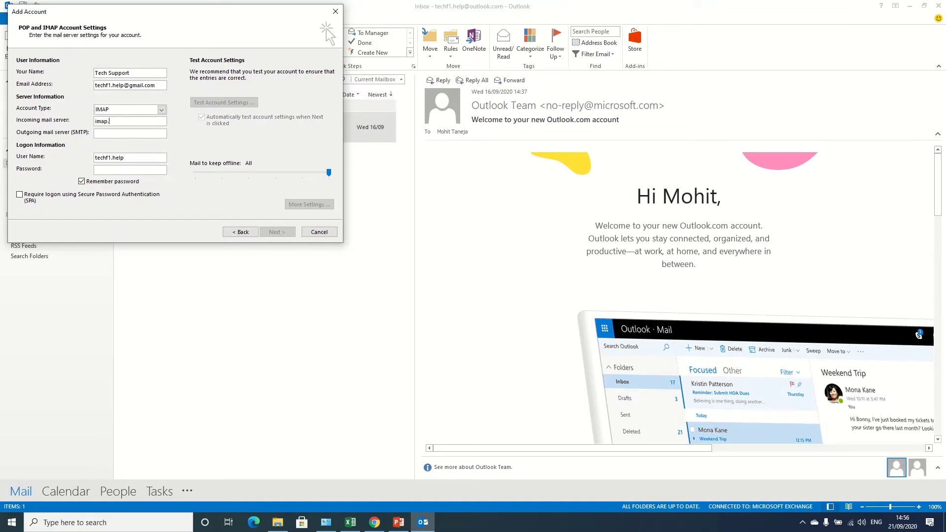
{"action": "type", "text": "gmail.com"}
{"action": "left_click", "coordinate": [114, 134]}
{"action": "type", "text": "smtp"}
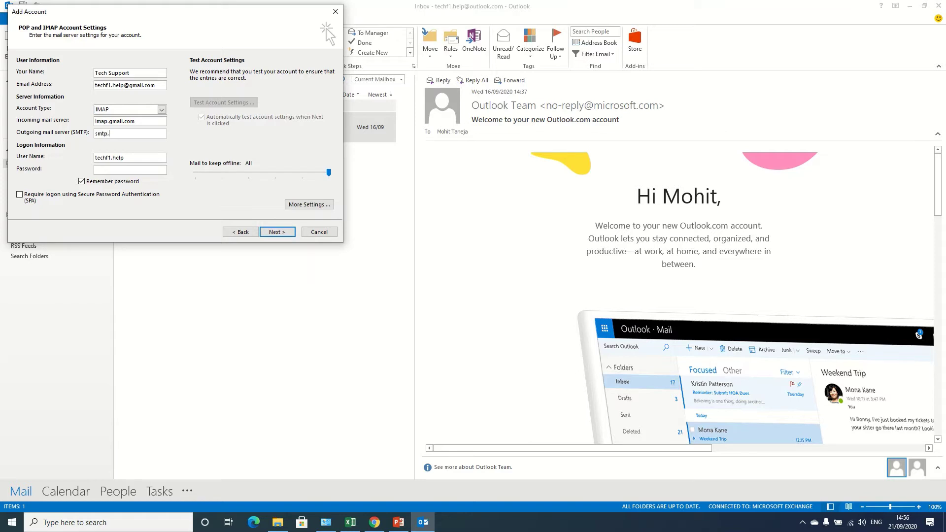
{"action": "type", "text": ".gmail.com"}
Type the account password and leave Remember password unchecked
{"action": "left_click", "coordinate": [105, 183]}
{"action": "left_click", "coordinate": [107, 181]}
{"action": "left_click", "coordinate": [103, 169]}
{"action": "type", "text": "*"}
{"action": "key", "text": "BackSpace"}
{"action": "key", "text": "BackSpace"}
{"action": "type", "text": "*****"}
{"action": "left_click", "coordinate": [93, 183]}
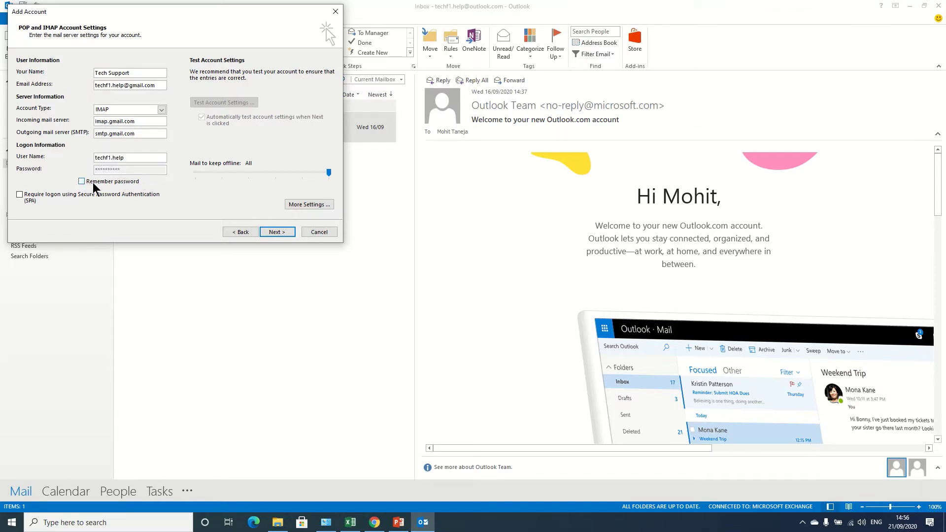
In More Settings, require outgoing authentication and use SSL on both servers with outgoing port 465
{"action": "left_click", "coordinate": [306, 204]}
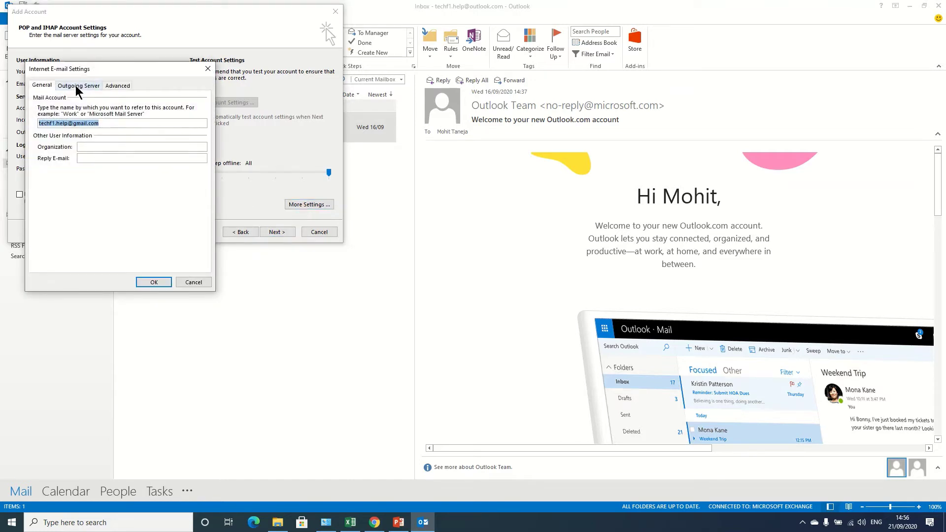
{"action": "left_click", "coordinate": [77, 87]}
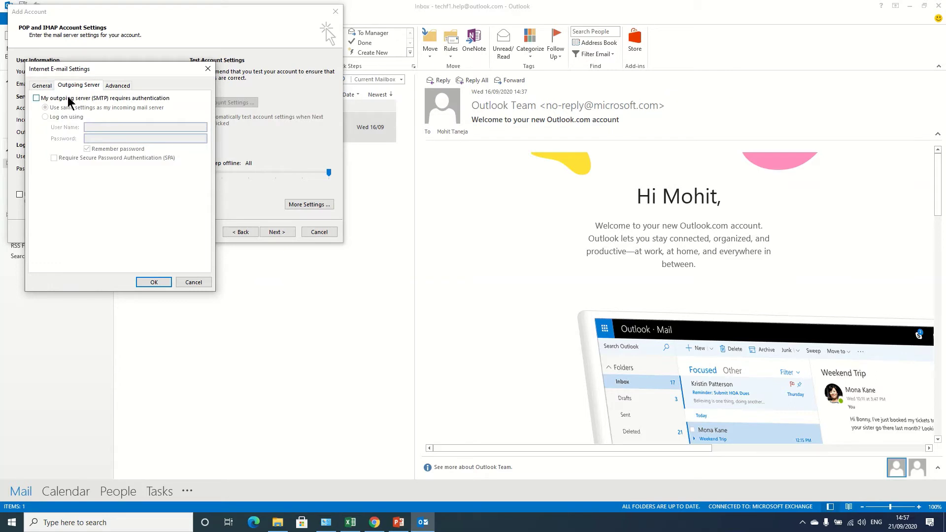
{"action": "left_click", "coordinate": [69, 98]}
{"action": "left_click", "coordinate": [115, 86]}
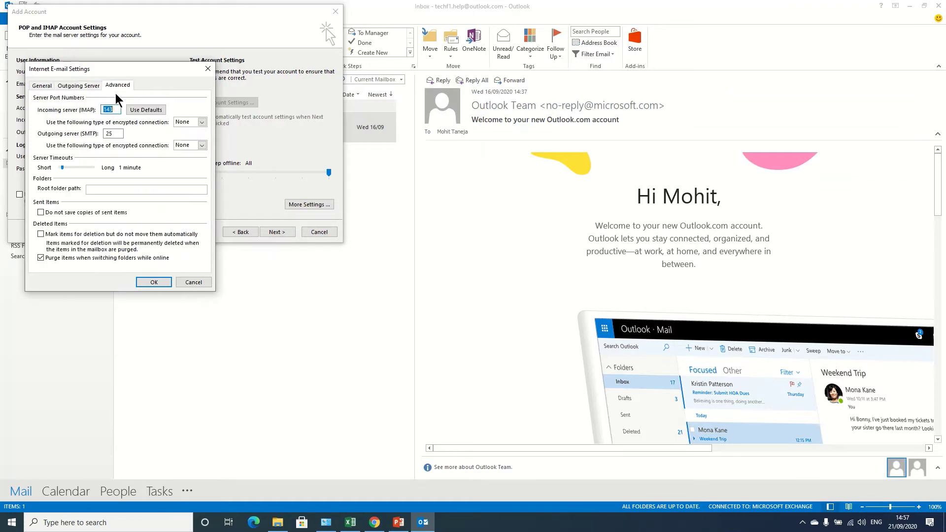
{"action": "left_click", "coordinate": [188, 123]}
{"action": "left_click", "coordinate": [181, 138]}
{"action": "left_click", "coordinate": [188, 146]}
{"action": "left_click", "coordinate": [186, 161]}
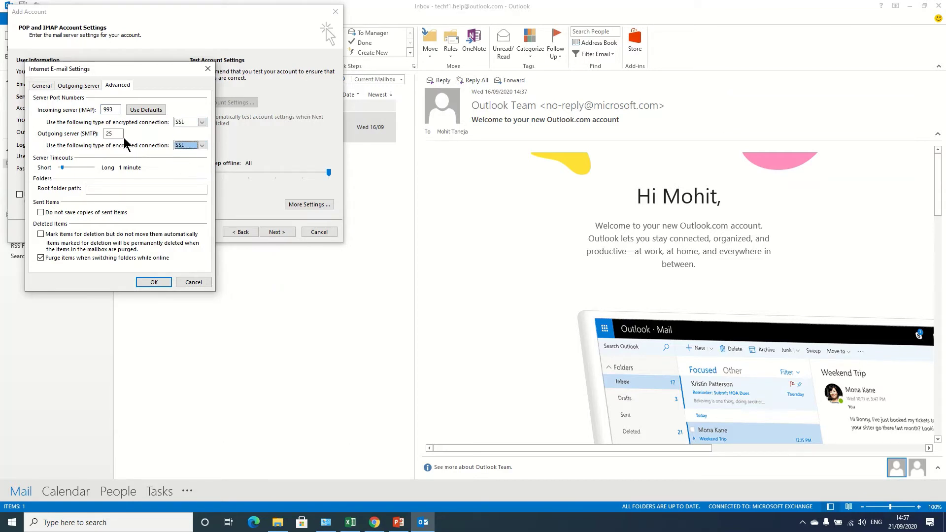
{"action": "left_click_drag", "start_coordinate": [115, 134], "coordinate": [84, 136]}
{"action": "type", "text": "465"}
{"action": "left_click", "coordinate": [155, 282]}
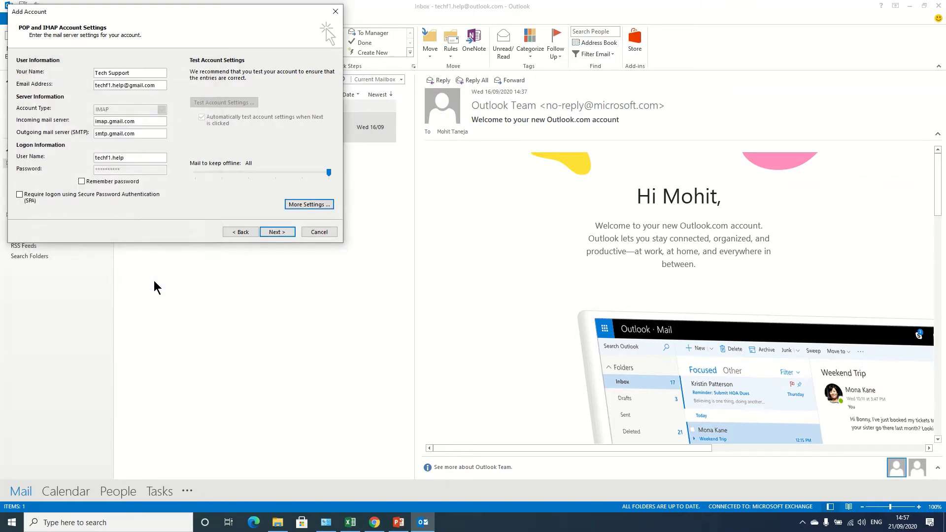
Run the account setup and move the server password prompt beside the setup window
{"action": "left_click", "coordinate": [283, 234]}
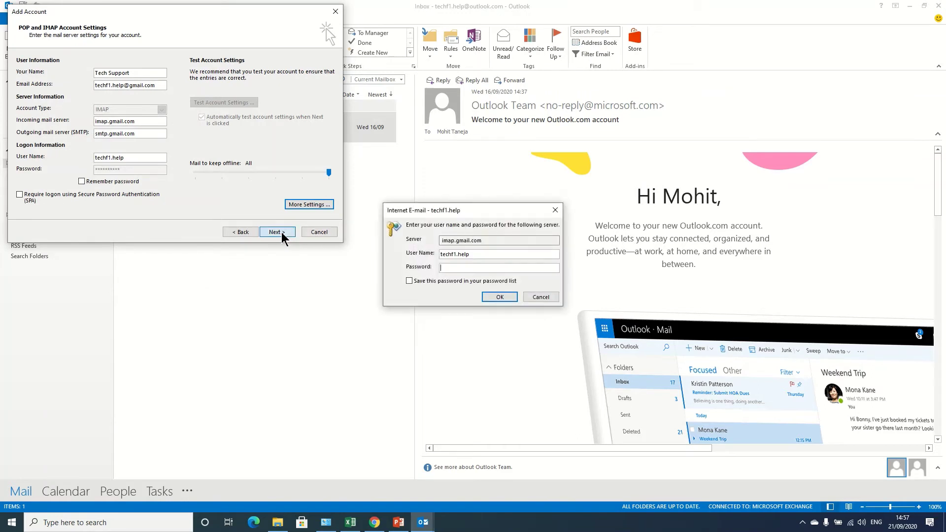
{"action": "left_click", "coordinate": [503, 213]}
{"action": "left_click_drag", "start_coordinate": [503, 213], "coordinate": [380, 151]}
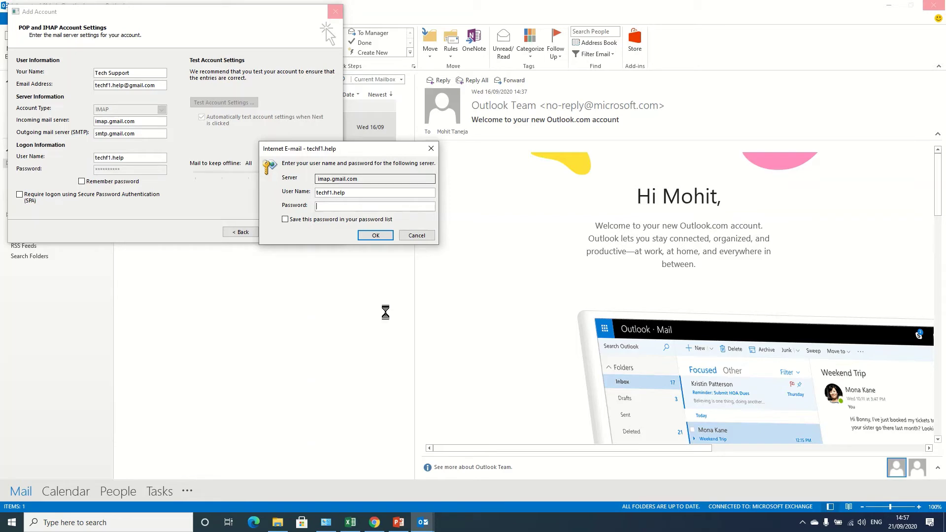
{"action": "left_click", "coordinate": [375, 524]}
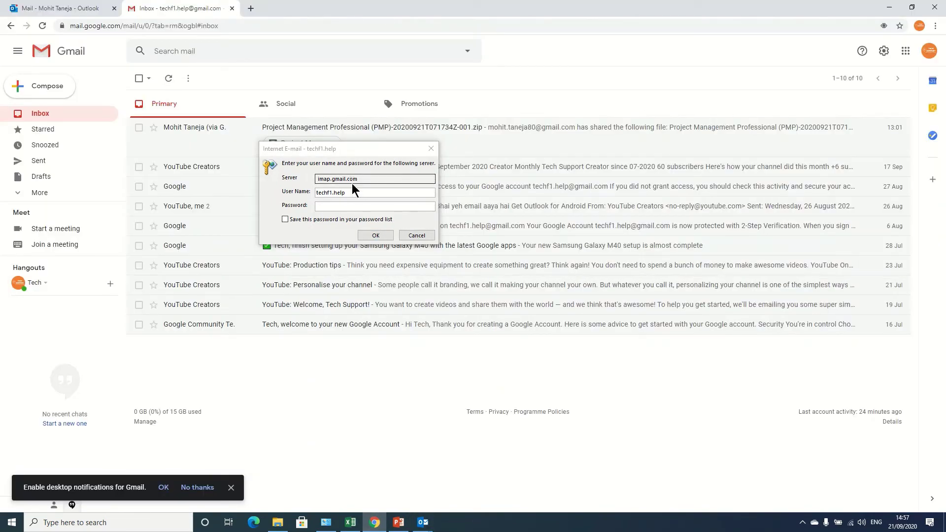
Submit the Gmail password, which is rejected with an application-specific password alert
{"action": "left_click", "coordinate": [349, 205]}
{"action": "type", "text": "**"}
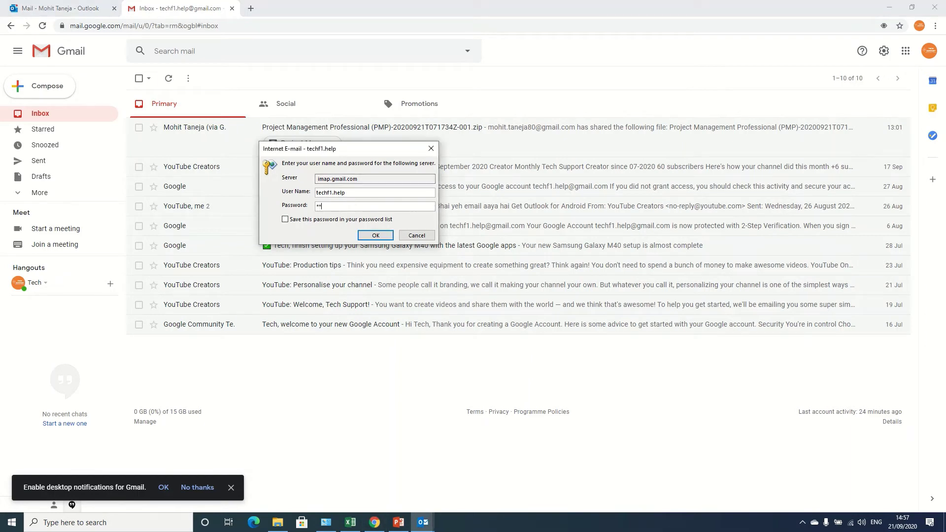
{"action": "type", "text": "*******"}
{"action": "left_click", "coordinate": [361, 236]}
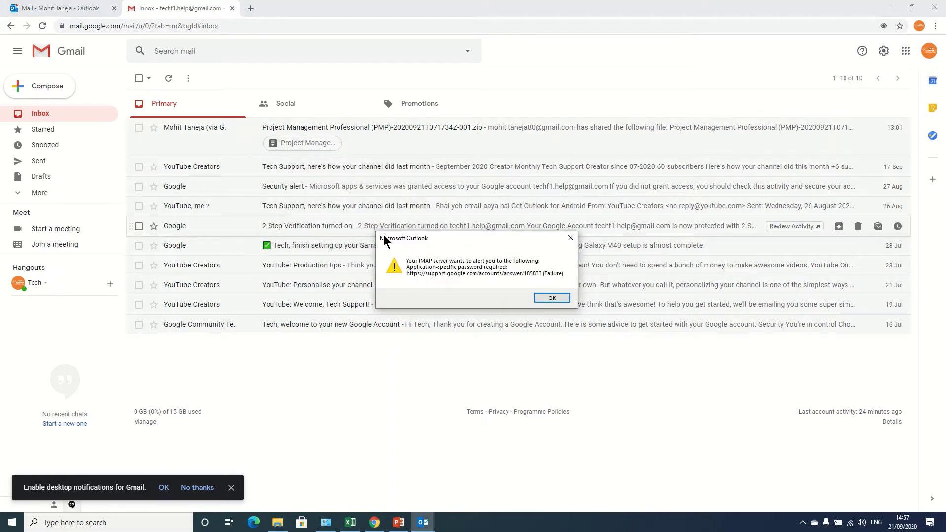
{"action": "left_click", "coordinate": [544, 299]}
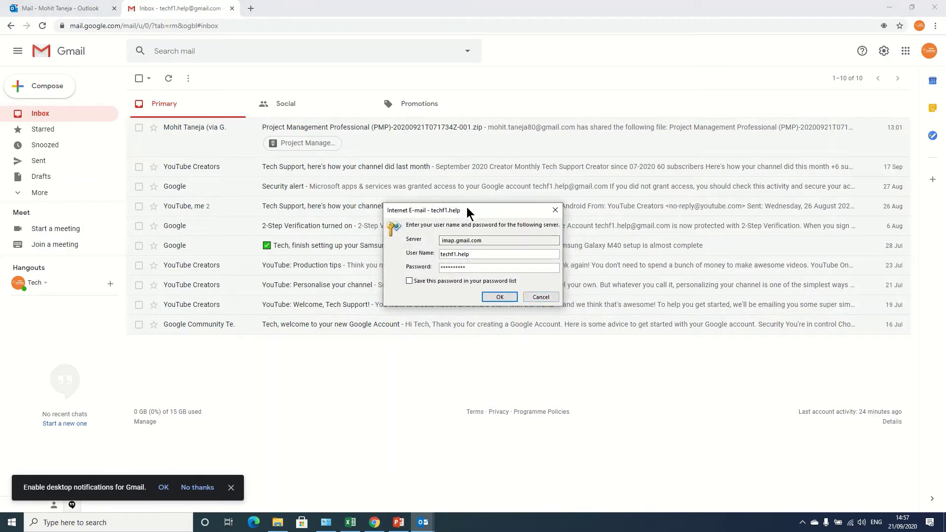
{"action": "left_click_drag", "start_coordinate": [466, 208], "coordinate": [548, 362]}
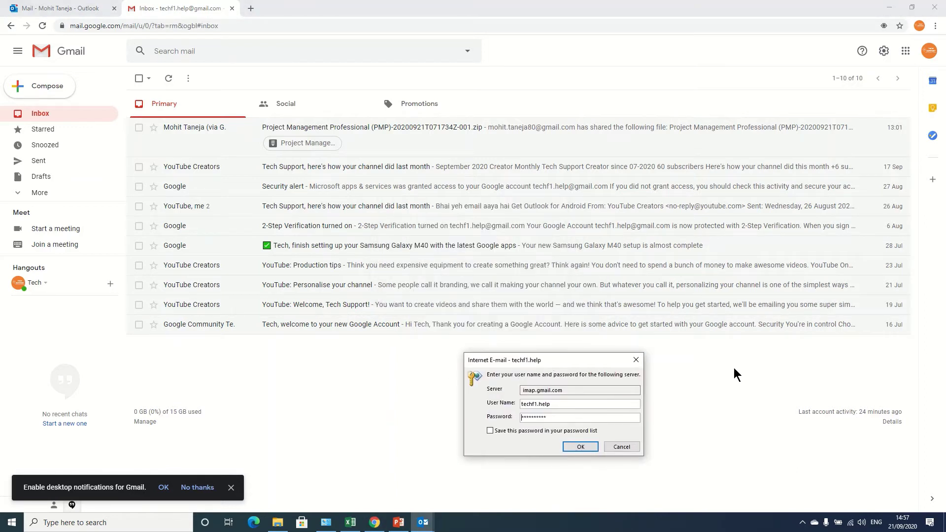
{"action": "left_click", "coordinate": [929, 54]}
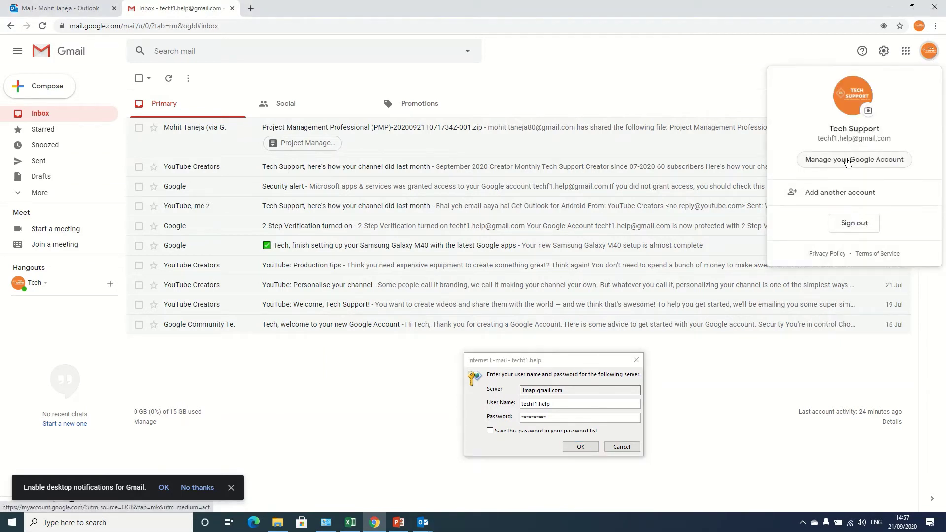
Open Google Account Security > App passwords and re-verify the account password
{"action": "left_click", "coordinate": [848, 161]}
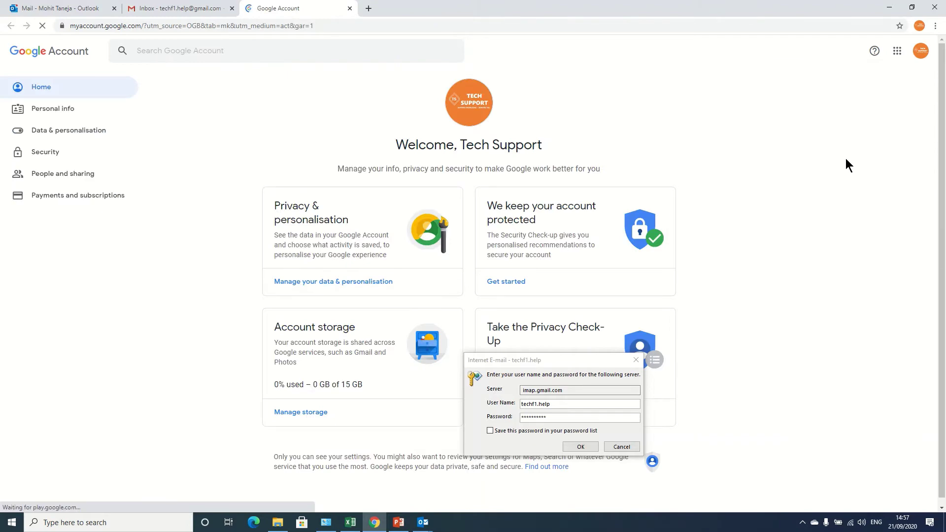
{"action": "left_click_drag", "start_coordinate": [562, 354], "coordinate": [789, 357]}
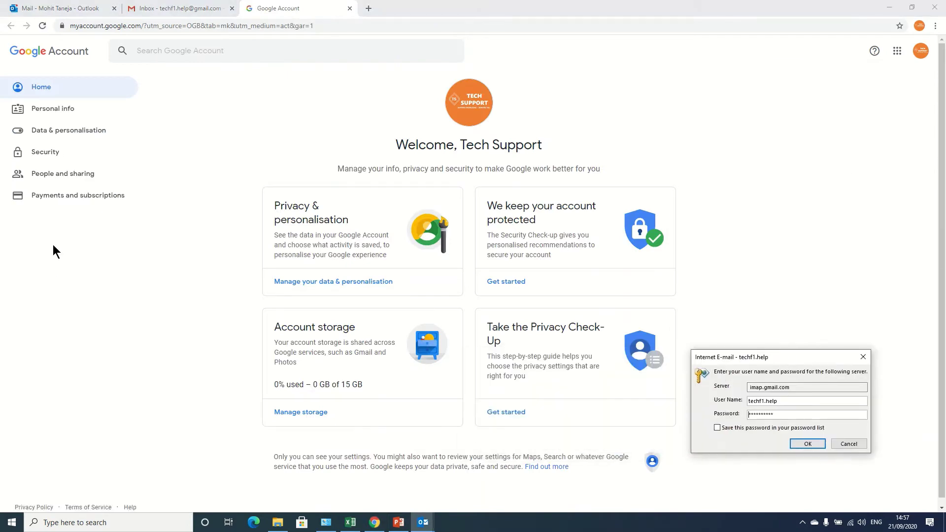
{"action": "left_click", "coordinate": [47, 153]}
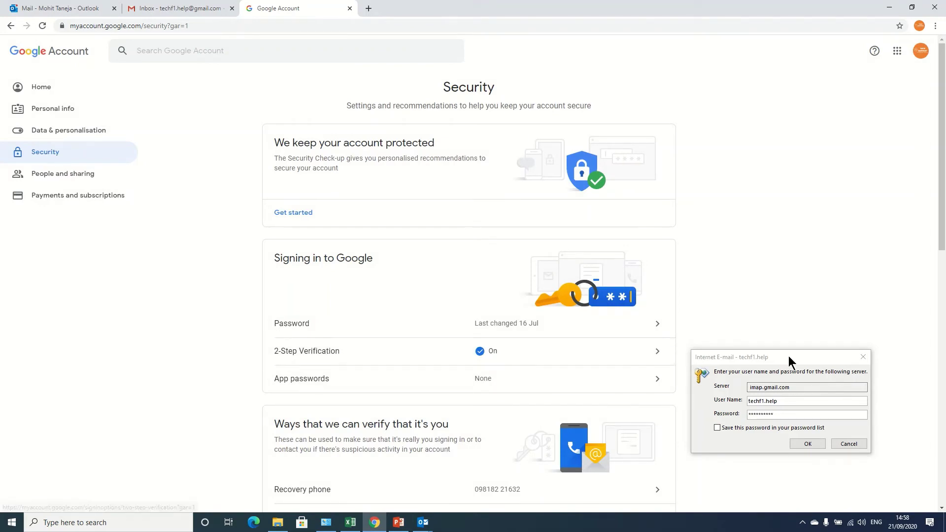
{"action": "left_click_drag", "start_coordinate": [789, 357], "coordinate": [857, 392]}
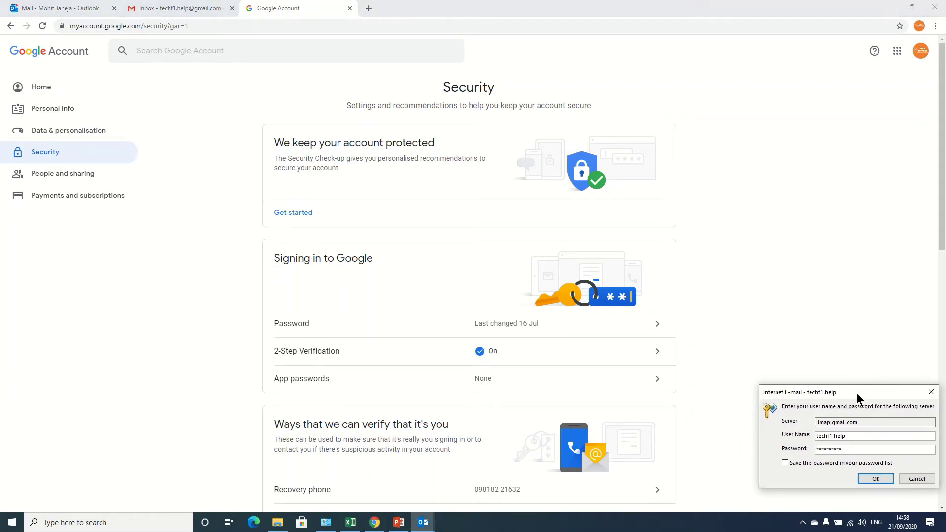
{"action": "left_click", "coordinate": [658, 380]}
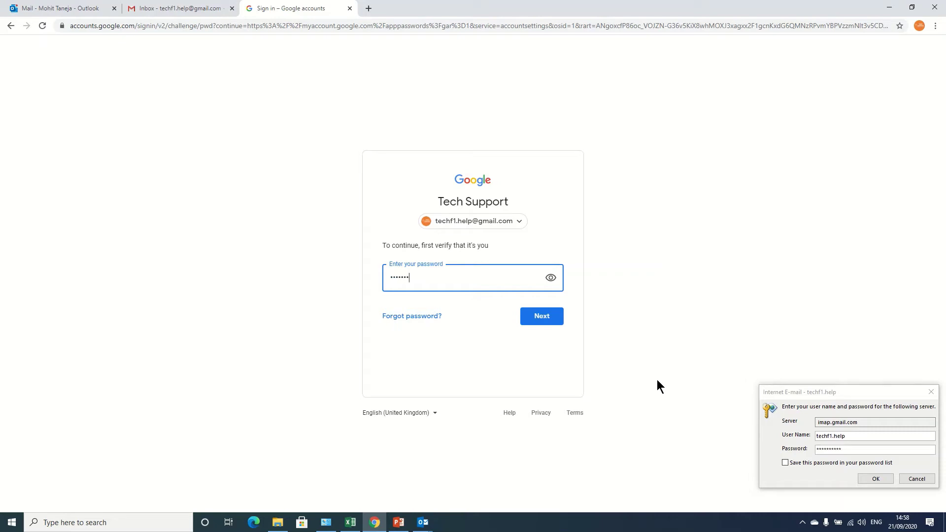
{"action": "type", "text": "•••"}
{"action": "left_click", "coordinate": [539, 318]}
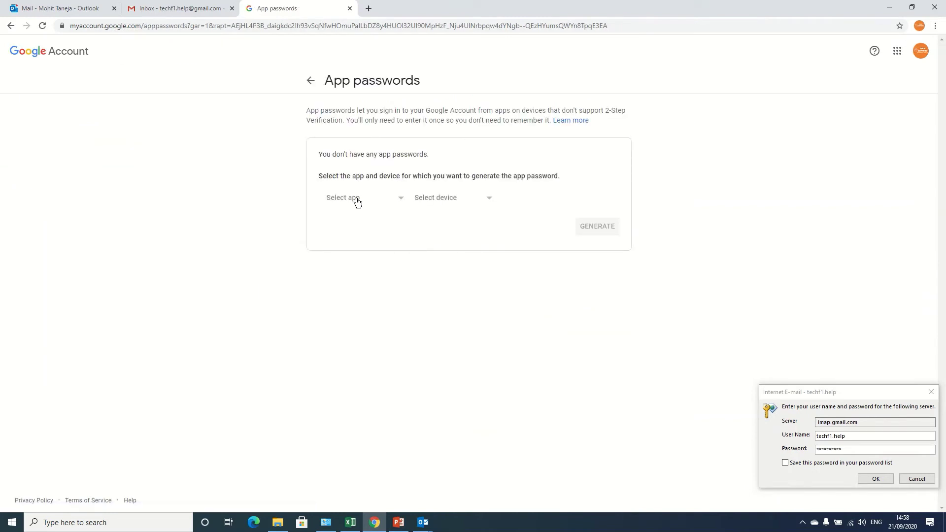
Generate an app password for Mail on a Windows Computer and copy it
{"action": "left_click", "coordinate": [358, 203]}
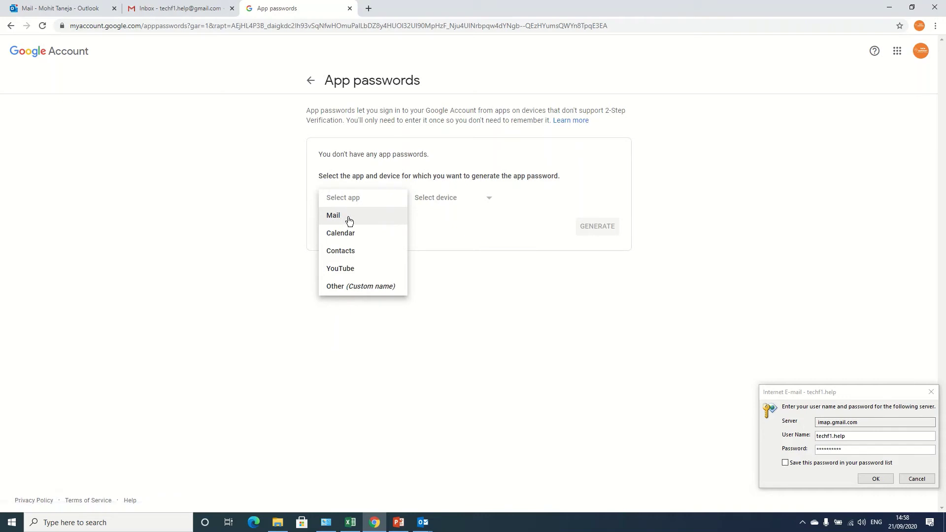
{"action": "left_click", "coordinate": [349, 220]}
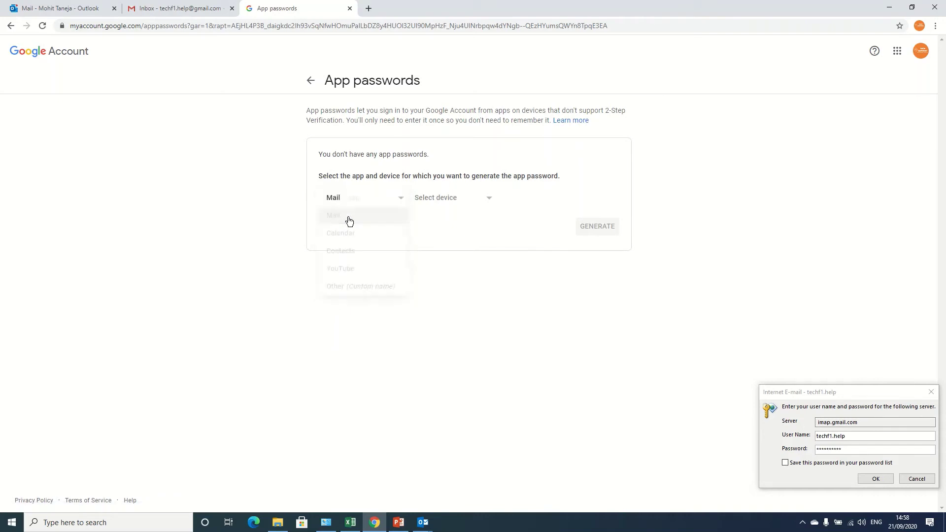
{"action": "left_click", "coordinate": [448, 203]}
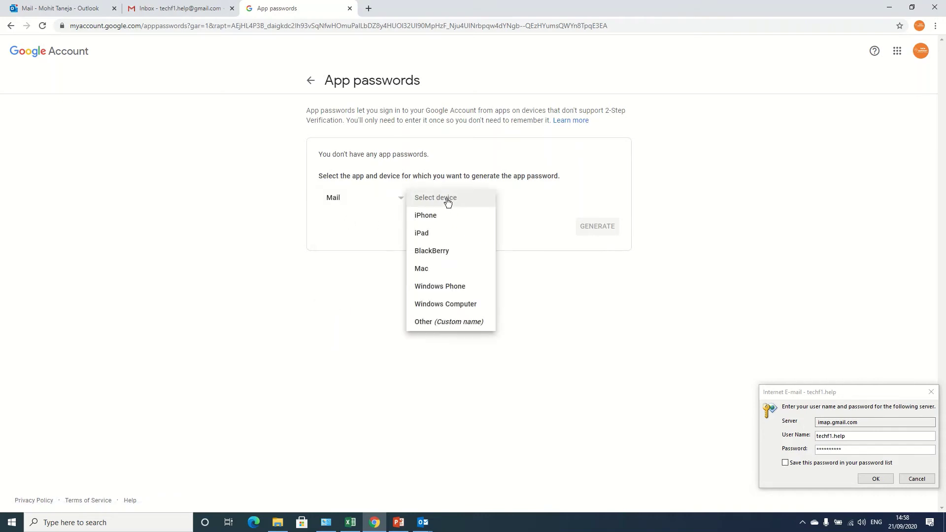
{"action": "left_click", "coordinate": [446, 306]}
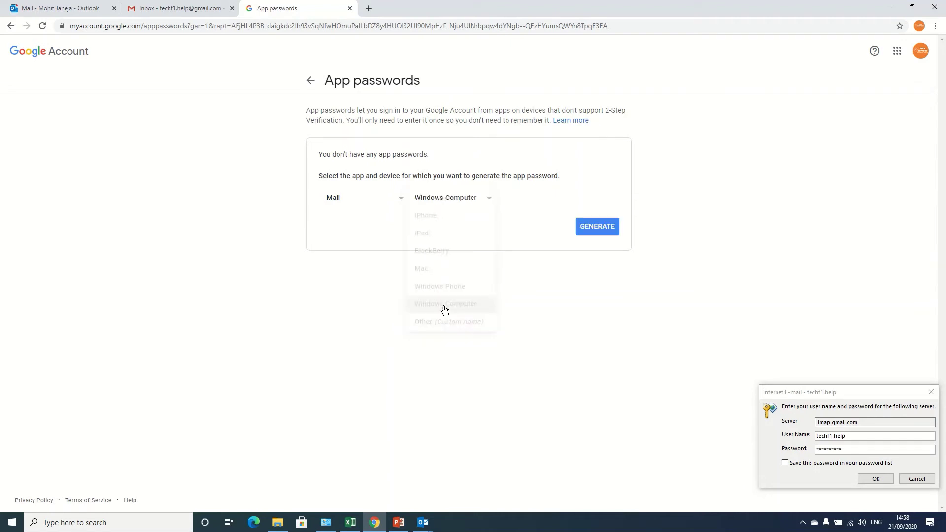
{"action": "left_click", "coordinate": [612, 231]}
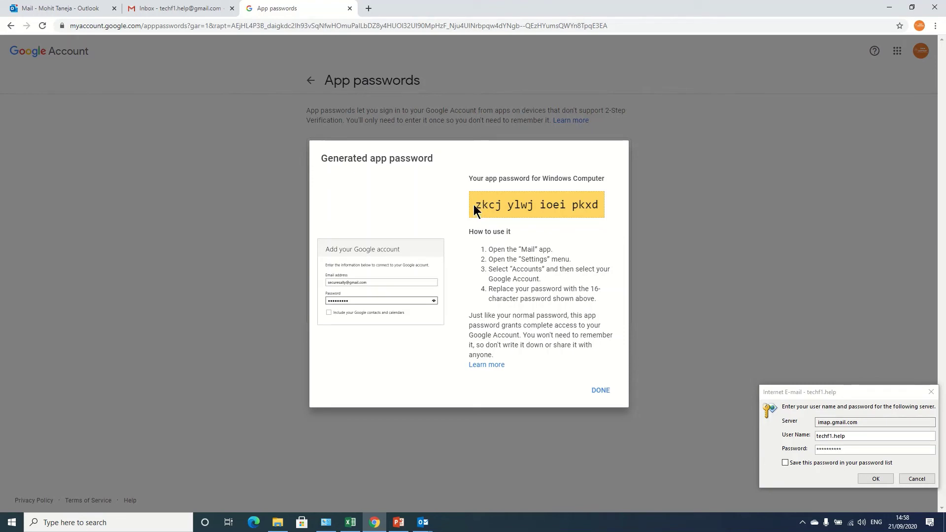
{"action": "left_click_drag", "start_coordinate": [475, 206], "coordinate": [679, 217]}
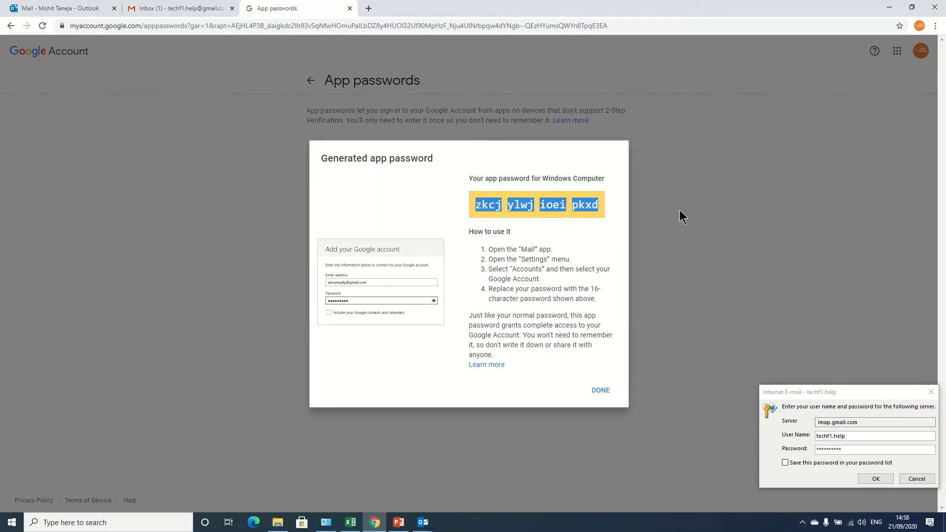
{"action": "right_click", "coordinate": [591, 203]}
{"action": "left_click", "coordinate": [611, 211]}
{"action": "left_click", "coordinate": [598, 390]}
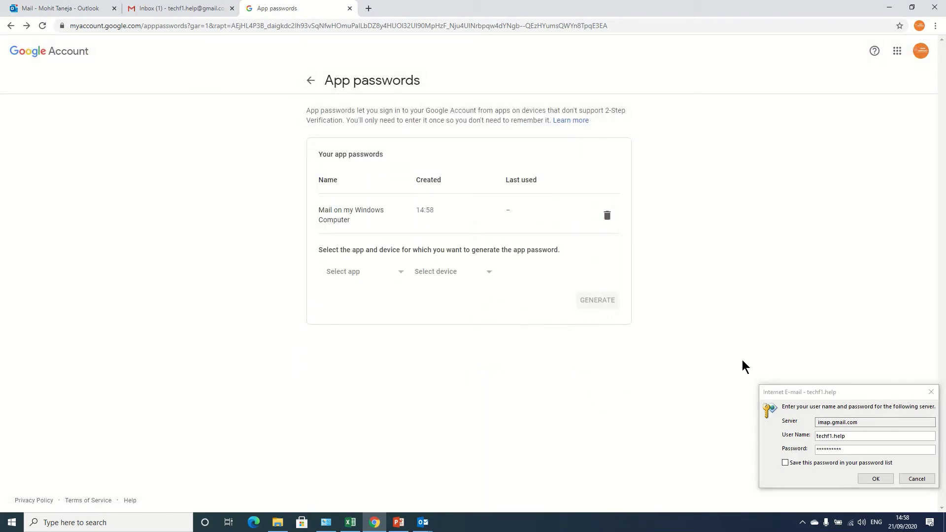
Back in Outlook, cancel the password prompts and alert, then stop and close the failed account test
{"action": "left_click", "coordinate": [891, 7]}
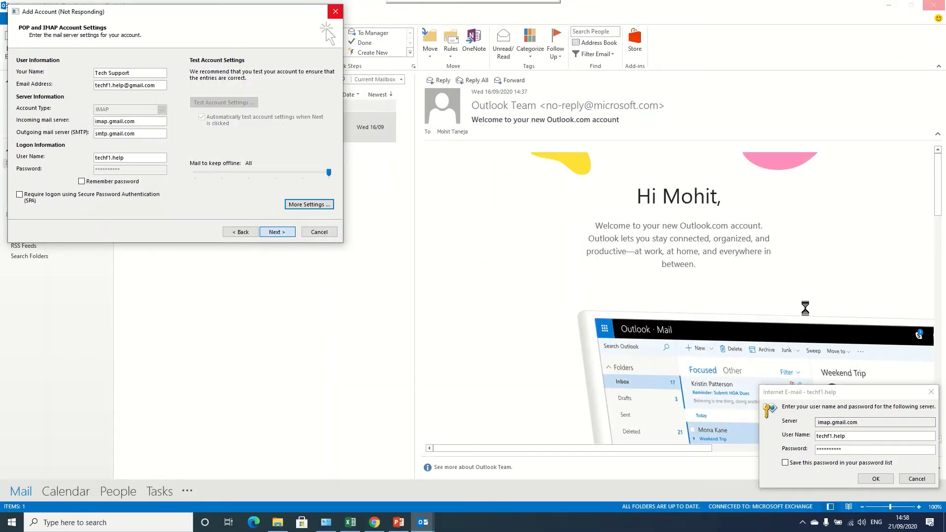
{"action": "left_click", "coordinate": [785, 392]}
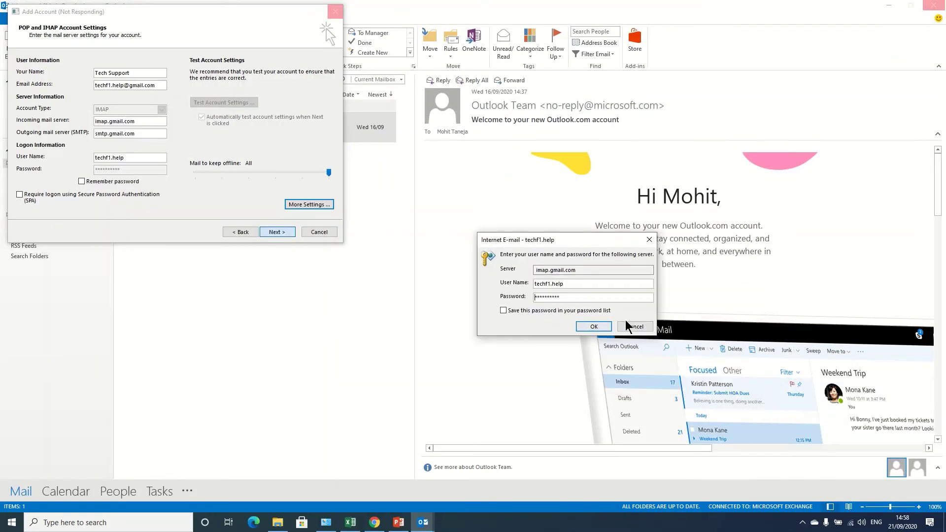
{"action": "left_click", "coordinate": [628, 325]}
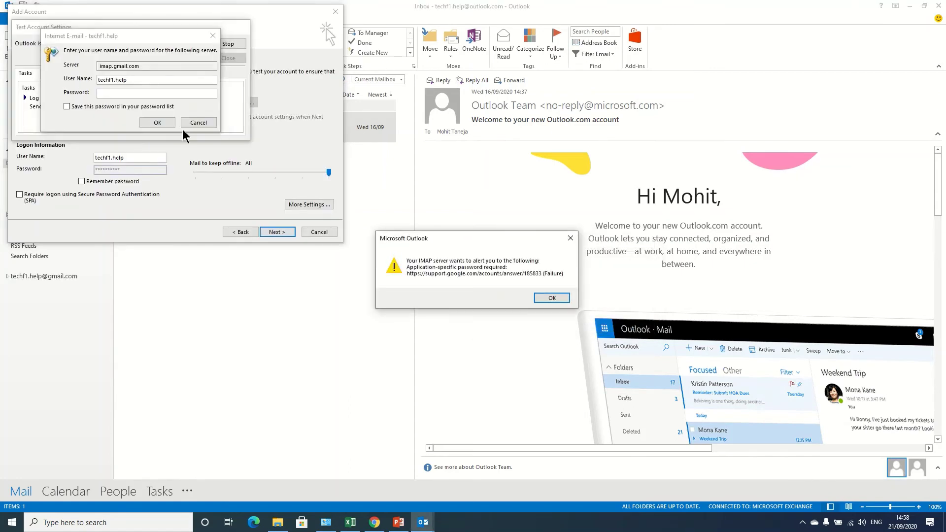
{"action": "left_click", "coordinate": [552, 298]}
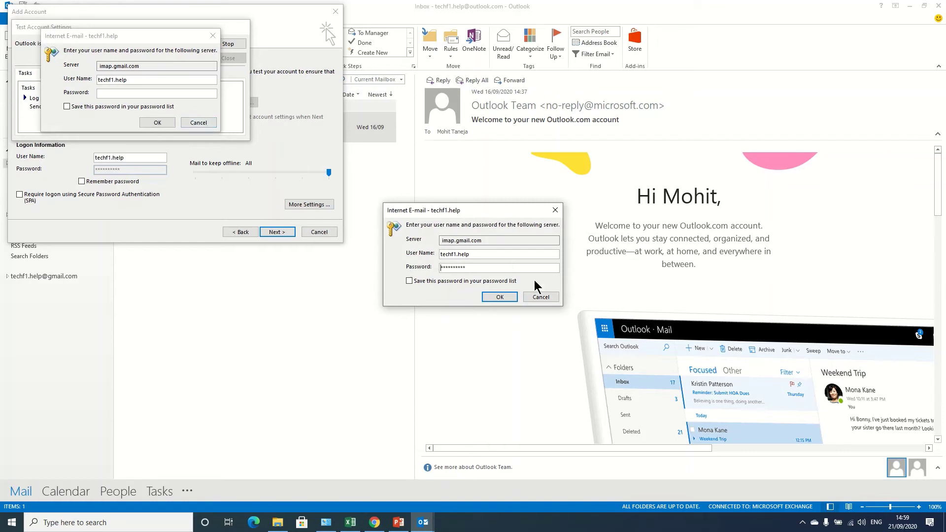
{"action": "left_click", "coordinate": [547, 297]}
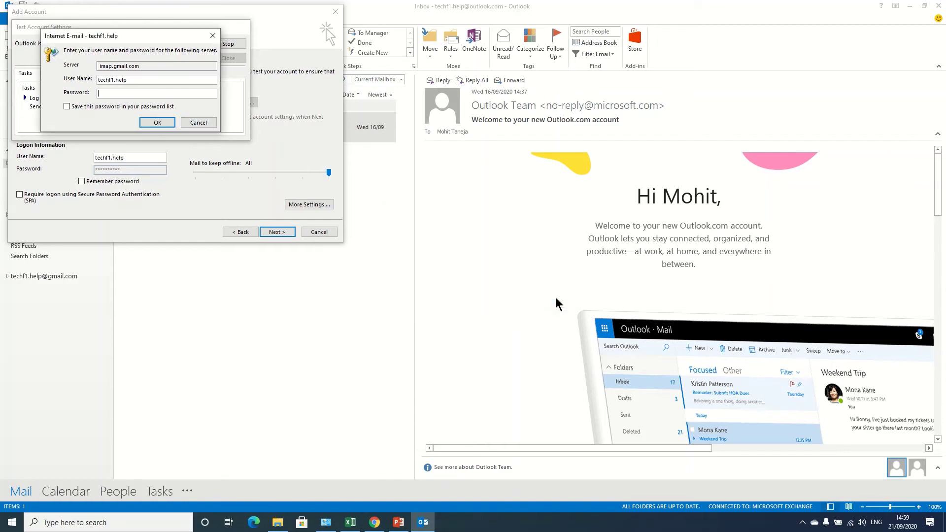
{"action": "left_click", "coordinate": [199, 123]}
{"action": "left_click", "coordinate": [199, 123]}
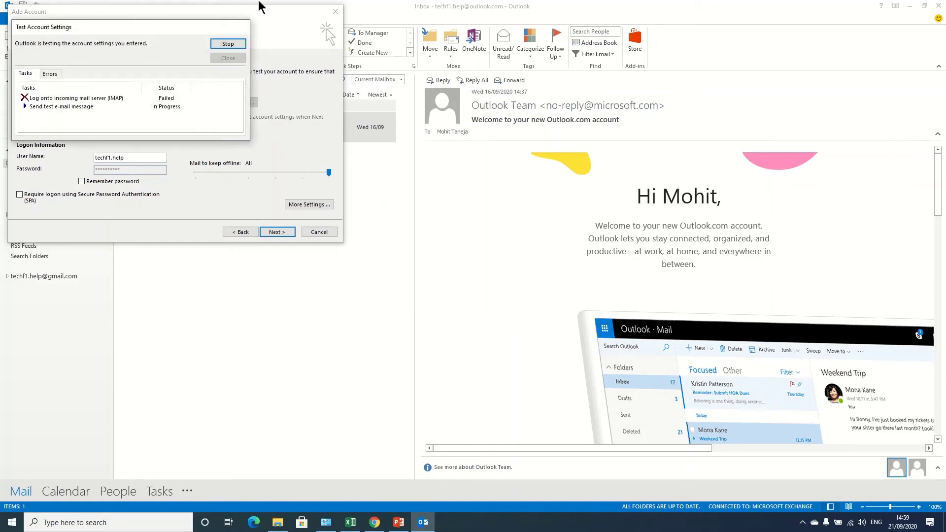
{"action": "left_click", "coordinate": [228, 44]}
{"action": "left_click", "coordinate": [228, 58]}
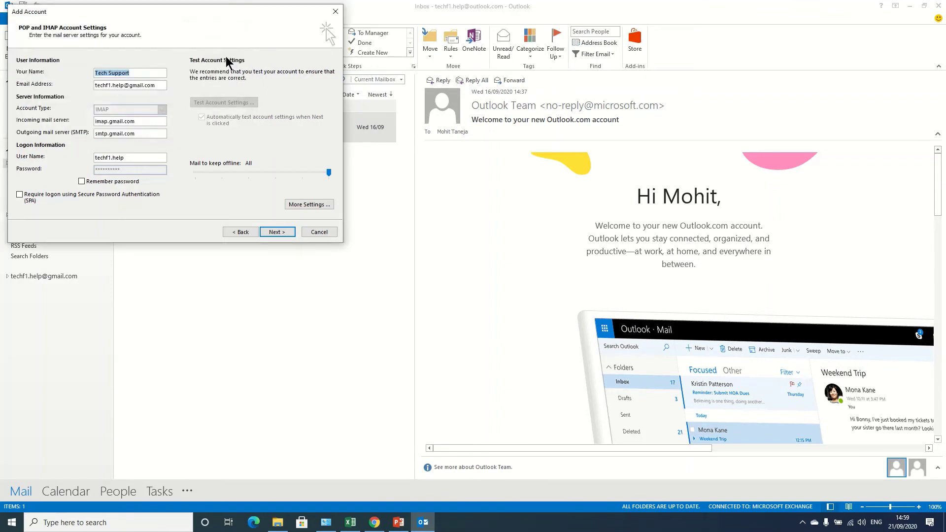
Paste the app password with Remember password on, pass the account test, and finish setup
{"action": "left_click", "coordinate": [121, 183]}
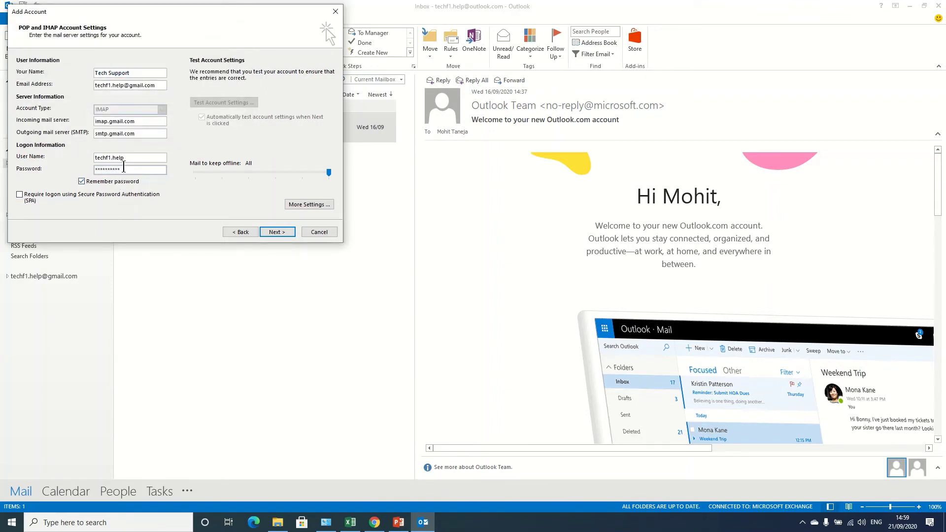
{"action": "double_click", "coordinate": [123, 169]}
{"action": "key", "text": "ctrl+v"}
{"action": "left_click", "coordinate": [282, 234]}
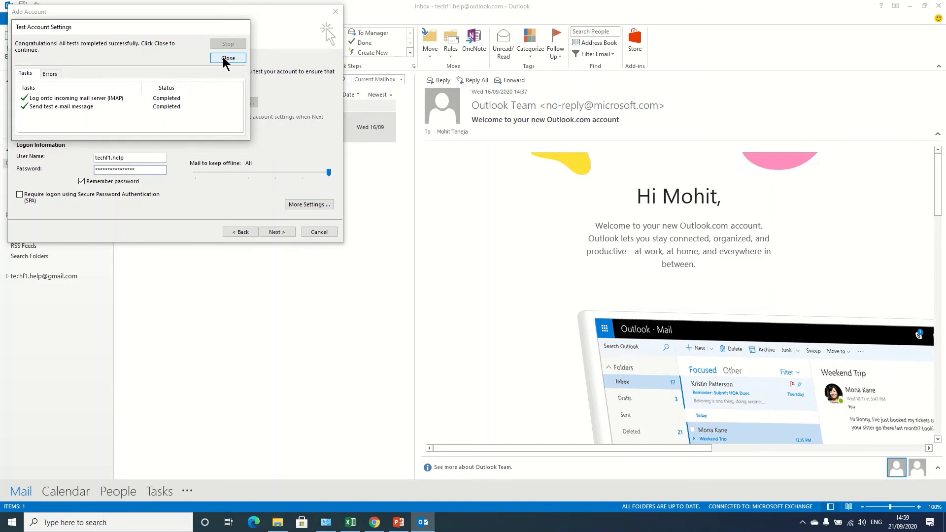
{"action": "left_click", "coordinate": [228, 59]}
{"action": "left_click", "coordinate": [277, 232]}
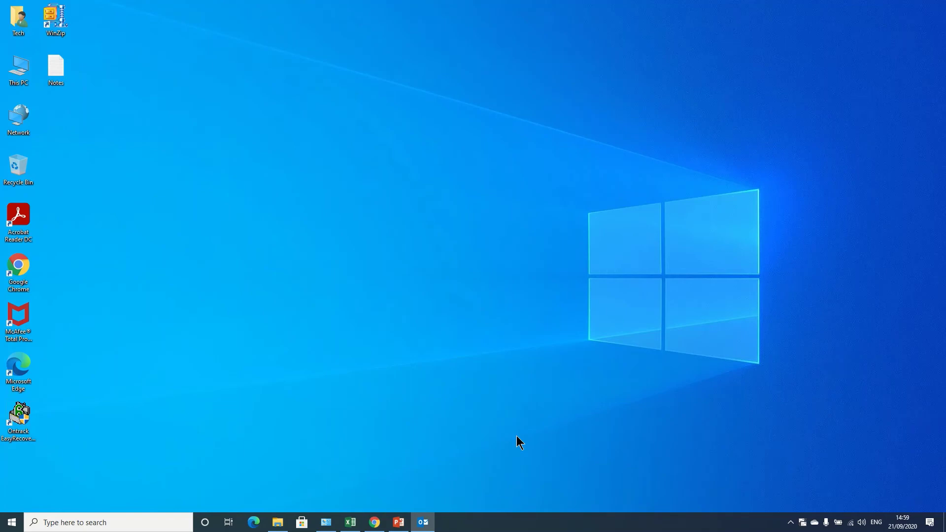
Bring Outlook's main window back up to see the Gmail account in the folder pane
{"action": "left_click", "coordinate": [424, 531]}
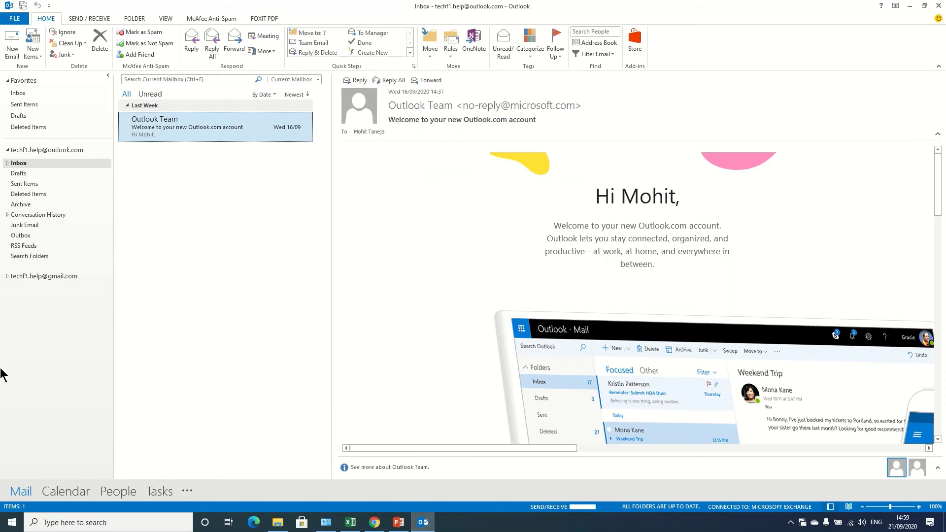
Open the Gmail Inbox in Outlook, read the App password created and Test Message emails, then go to Chrome
{"action": "left_click", "coordinate": [7, 276]}
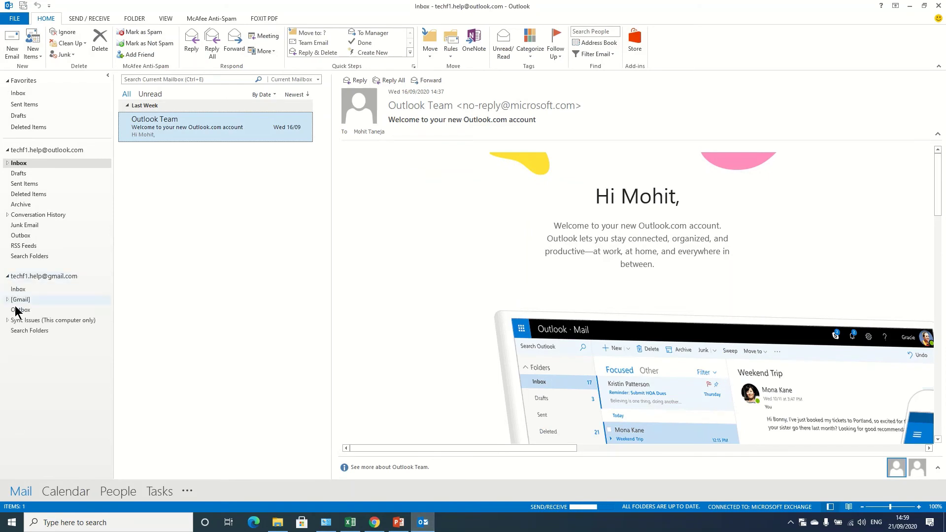
{"action": "left_click", "coordinate": [15, 290]}
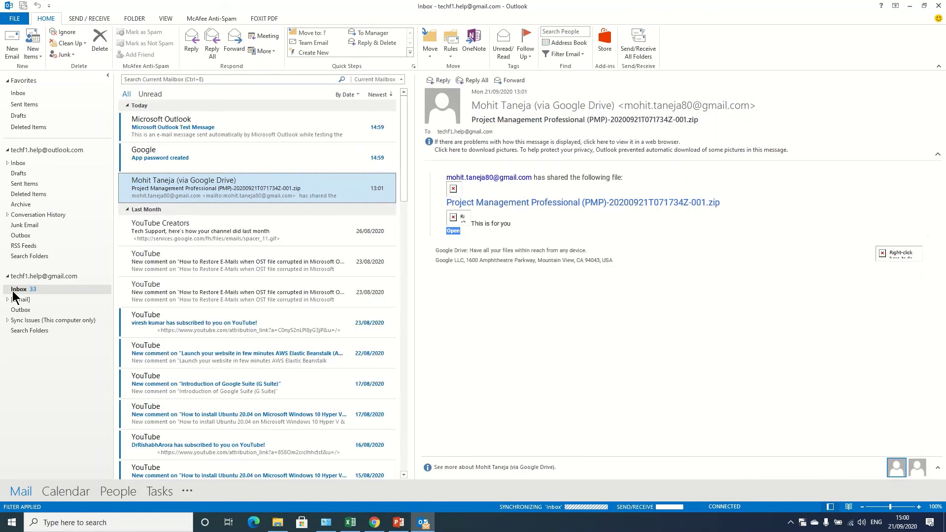
{"action": "left_click", "coordinate": [204, 158]}
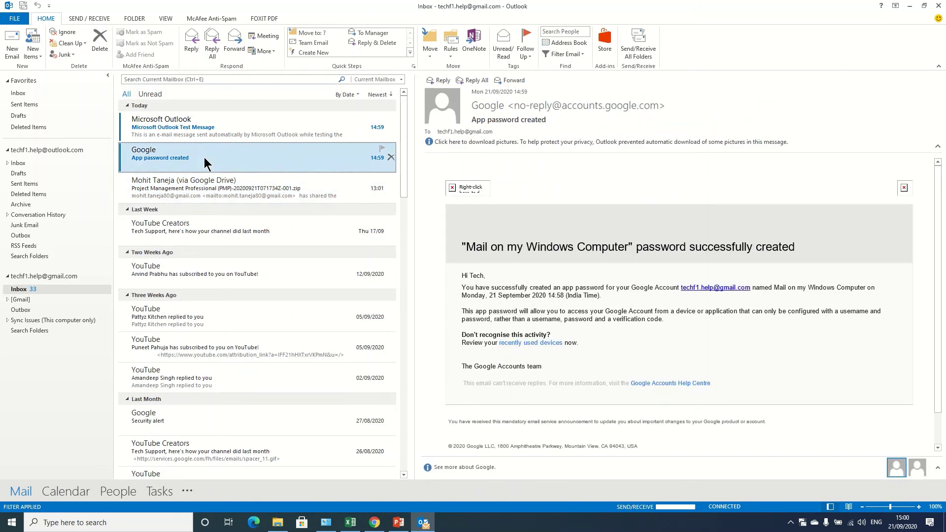
{"action": "left_click", "coordinate": [196, 119]}
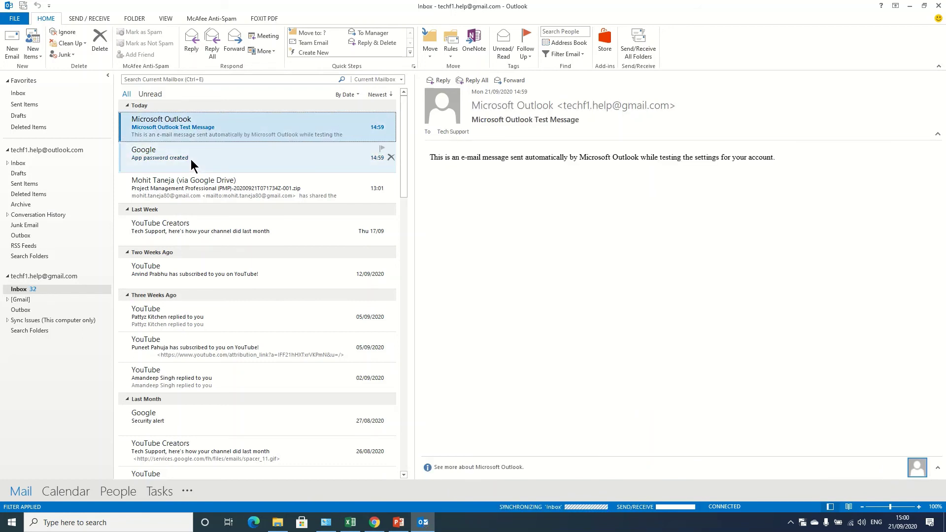
{"action": "left_click", "coordinate": [191, 160]}
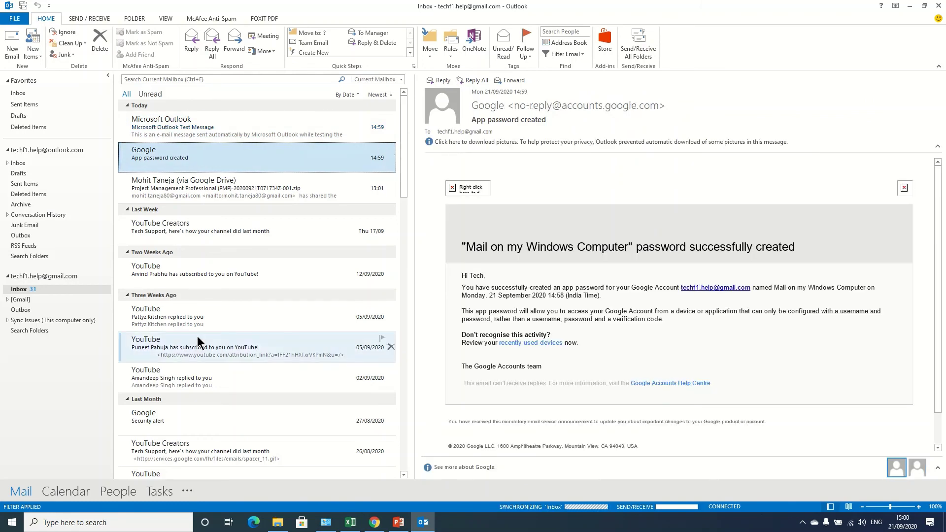
{"action": "key", "text": "alt+Tab"}
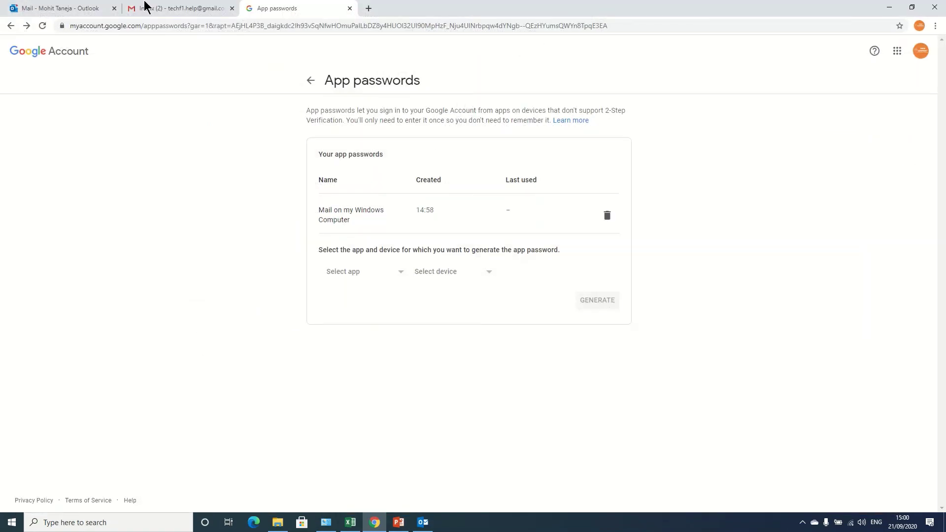
Compare Chrome's Gmail inbox against Outlook's synced Inbox, finishing with Outlook back in front
{"action": "left_click", "coordinate": [148, 9]}
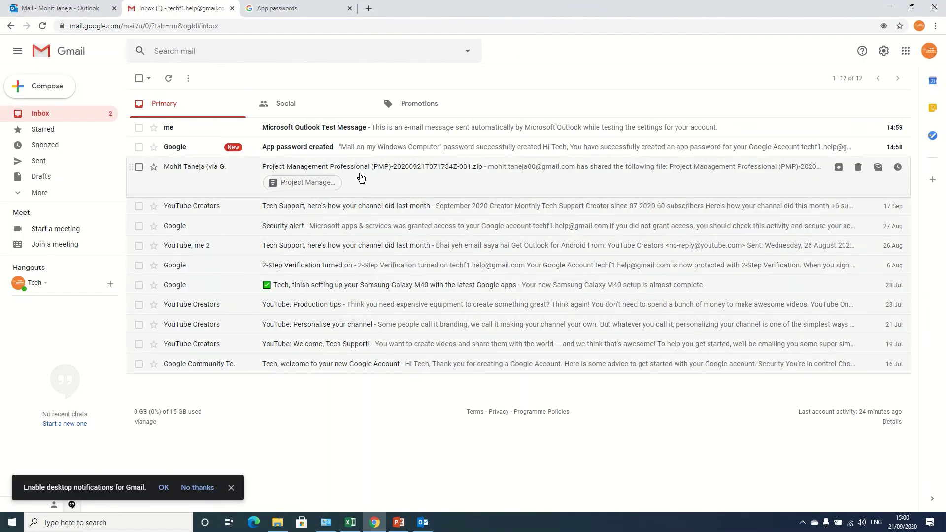
{"action": "key", "text": "alt+Tab"}
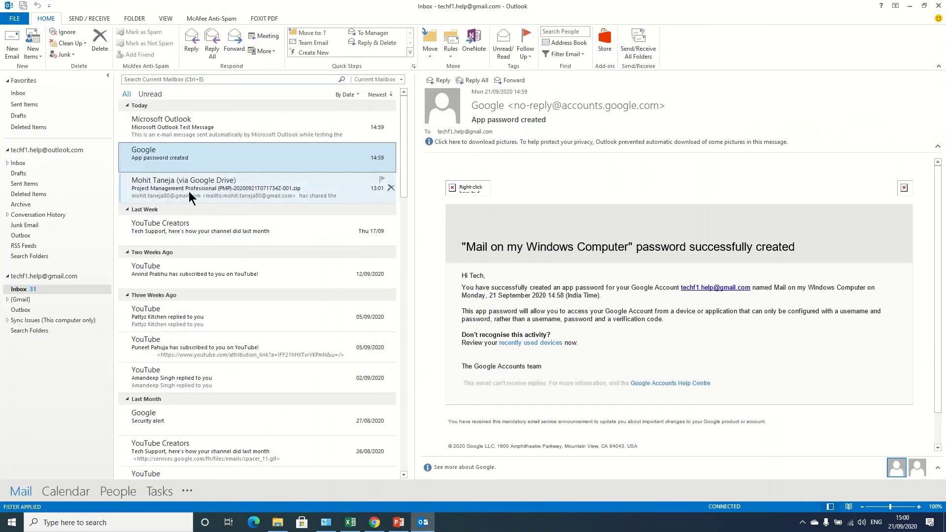
{"action": "key", "text": "alt+Tab"}
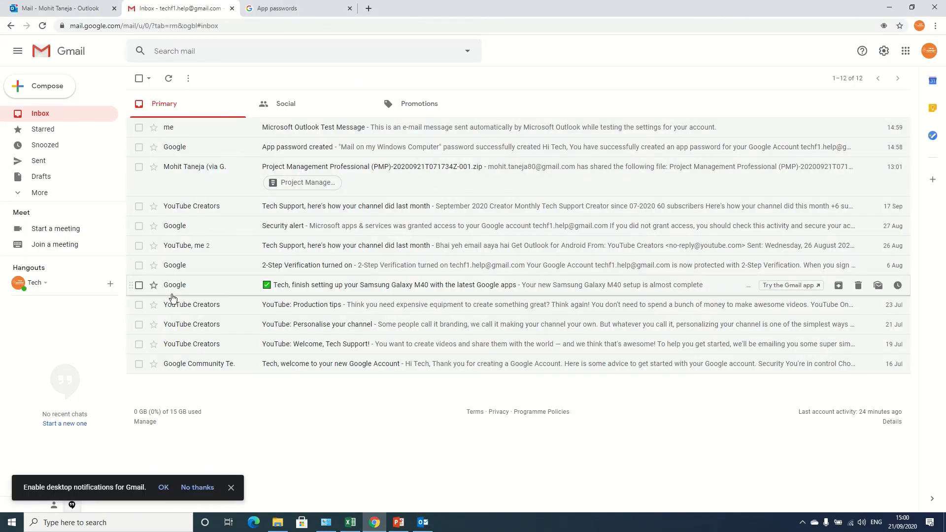
{"action": "key", "text": "alt+Tab"}
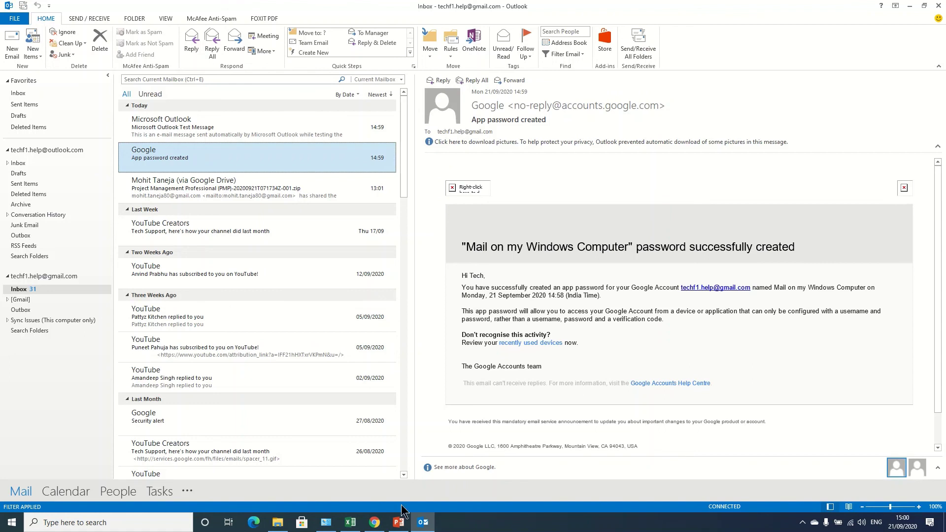
{"action": "mouse_move", "coordinate": [374, 527]}
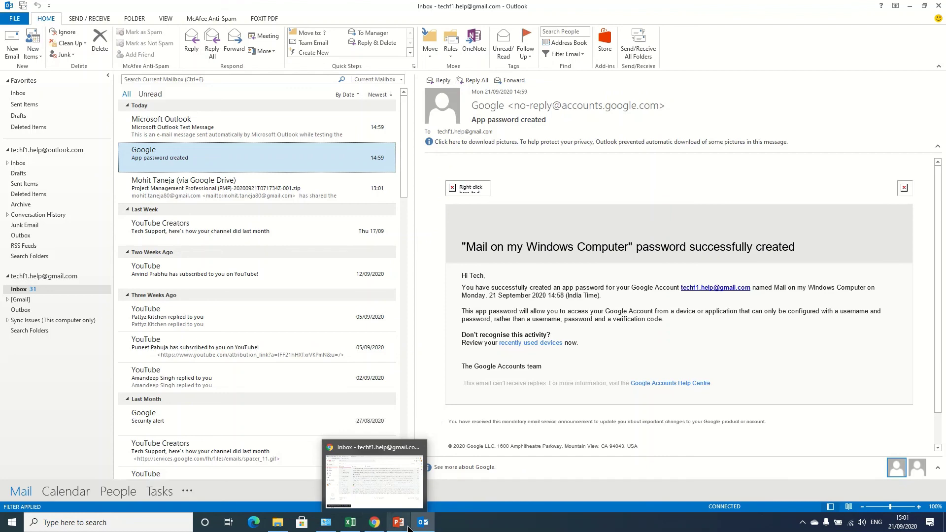
{"action": "left_click", "coordinate": [428, 529]}
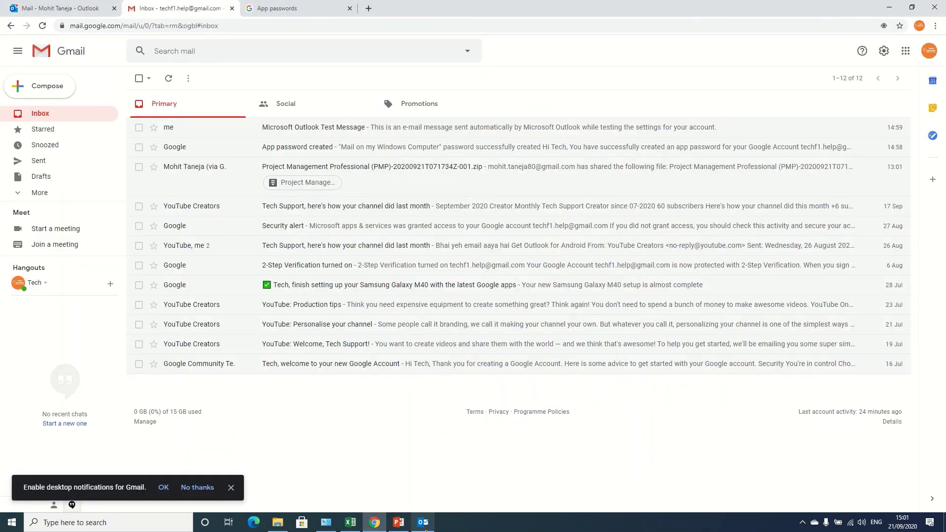
{"action": "left_click", "coordinate": [424, 527]}
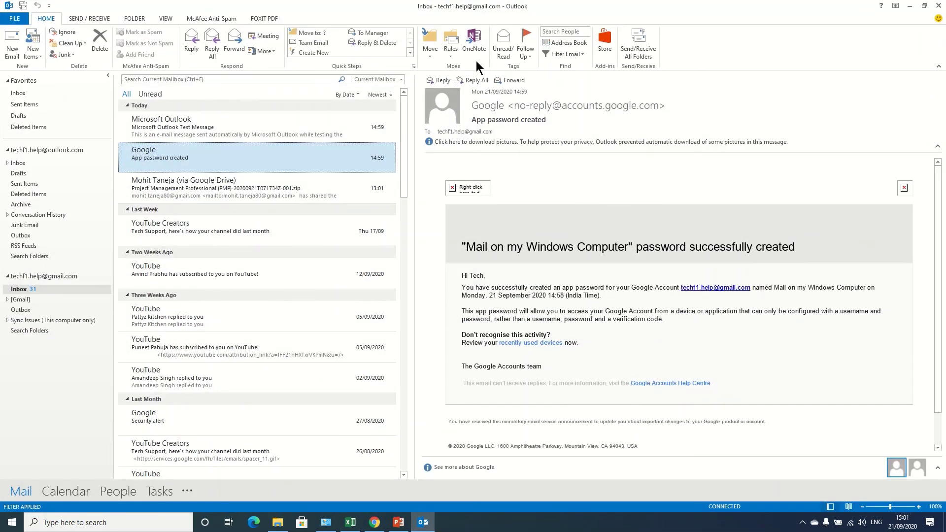